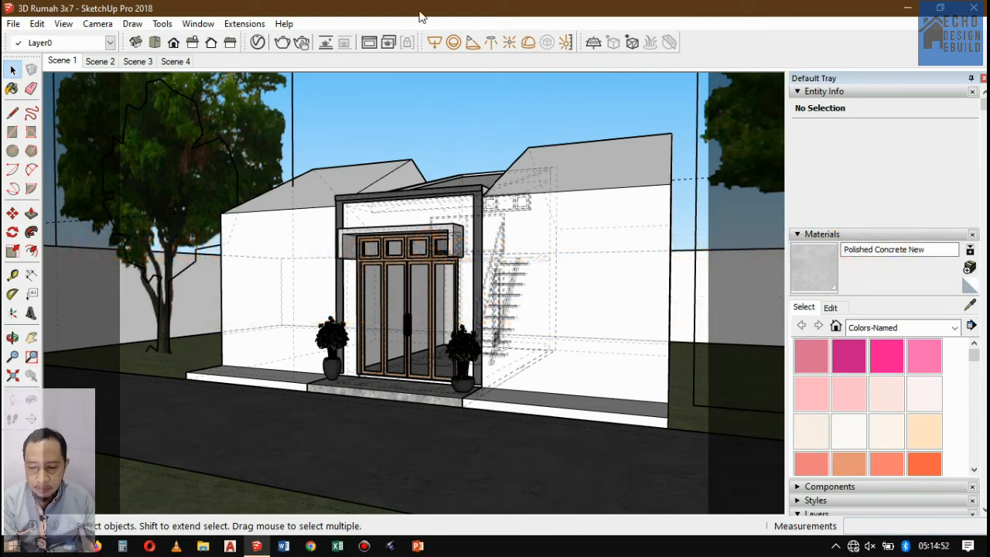
Examine the narrow house and its two neighbouring buildings from a raised view of the front and roof.
{"action": "mouse_move", "coordinate": [403, 6]}
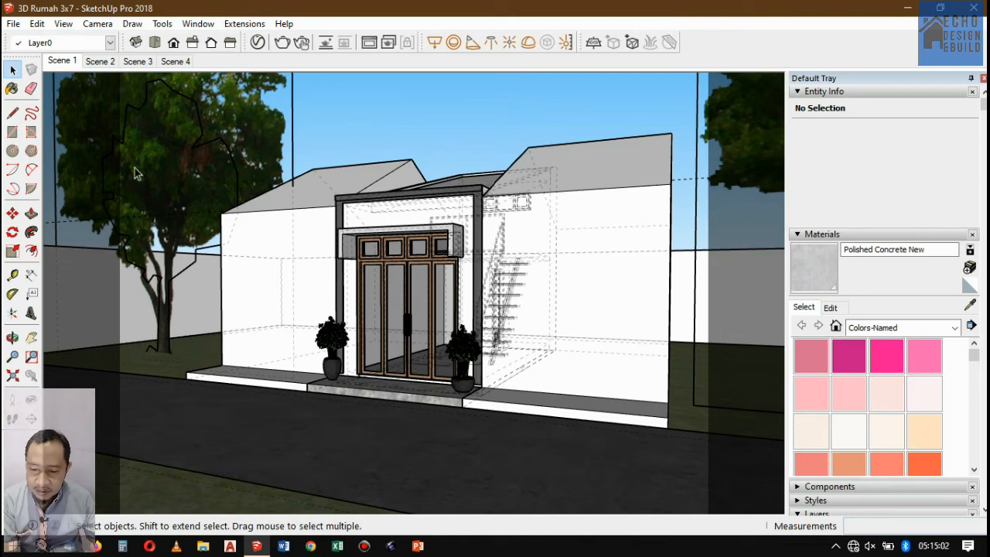
{"action": "left_click", "coordinate": [12, 338]}
{"action": "mouse_move", "coordinate": [457, 167]}
{"action": "left_mouse_down"}
{"action": "mouse_move", "coordinate": [481, 207]}
{"action": "mouse_move", "coordinate": [515, 214]}
{"action": "mouse_move", "coordinate": [479, 210]}
{"action": "mouse_move", "coordinate": [461, 179]}
{"action": "left_mouse_up"}
{"action": "scroll", "coordinate": [491, 181], "scroll_direction": "up", "scroll_amount": 3}
{"action": "scroll", "coordinate": [495, 201], "scroll_direction": "up", "scroll_amount": 1}
{"action": "scroll", "coordinate": [462, 182], "scroll_direction": "down", "scroll_amount": 2}
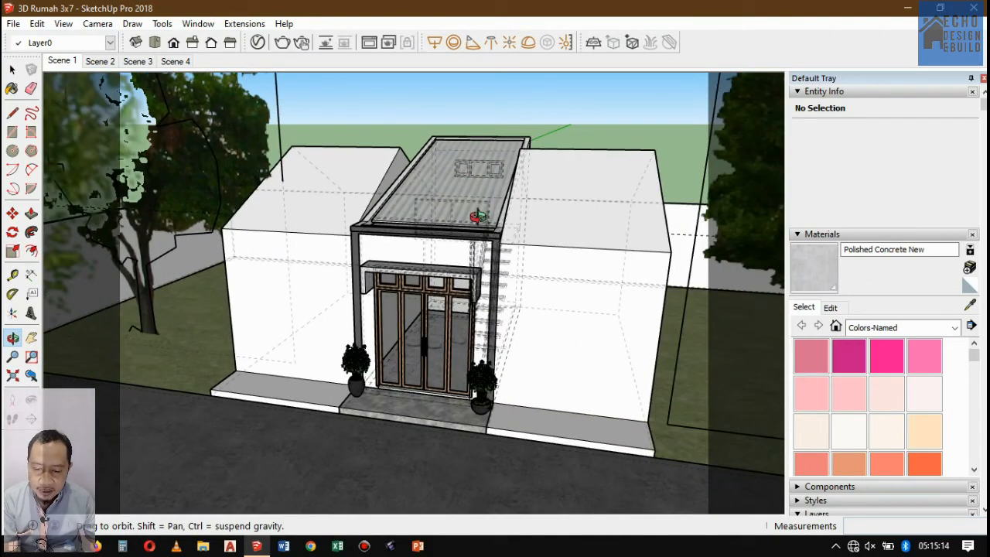
{"action": "scroll", "coordinate": [479, 216], "scroll_direction": "up", "scroll_amount": 1}
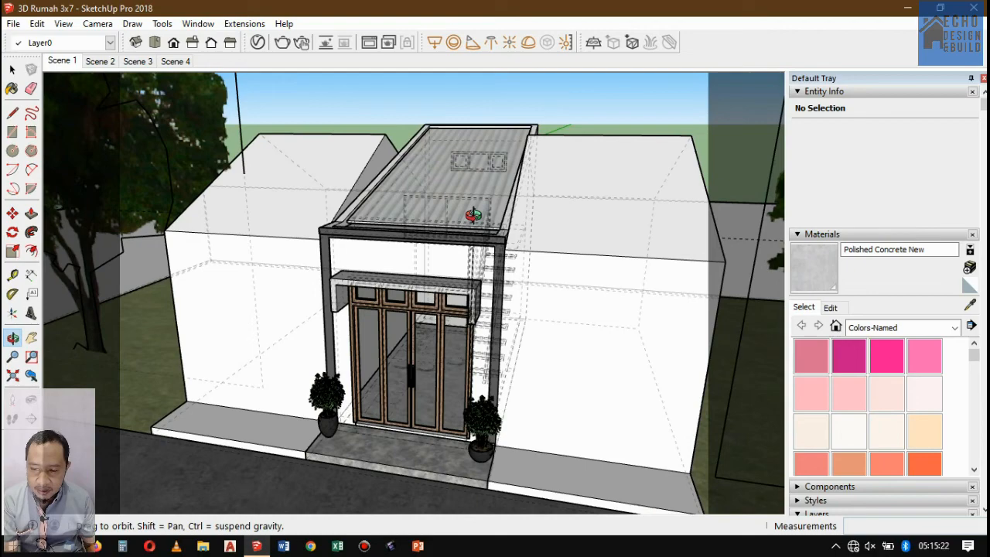
{"action": "left_click", "coordinate": [12, 69]}
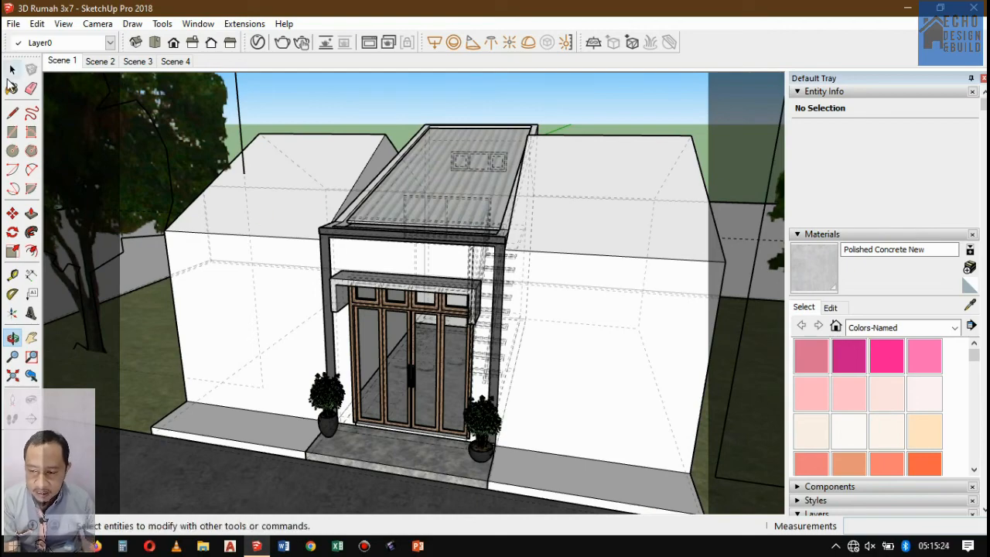
Review the saved views Scene 1 to Scene 4, covering the exterior and the interior staircase, and return to Scene 2.
{"action": "left_click", "coordinate": [62, 61]}
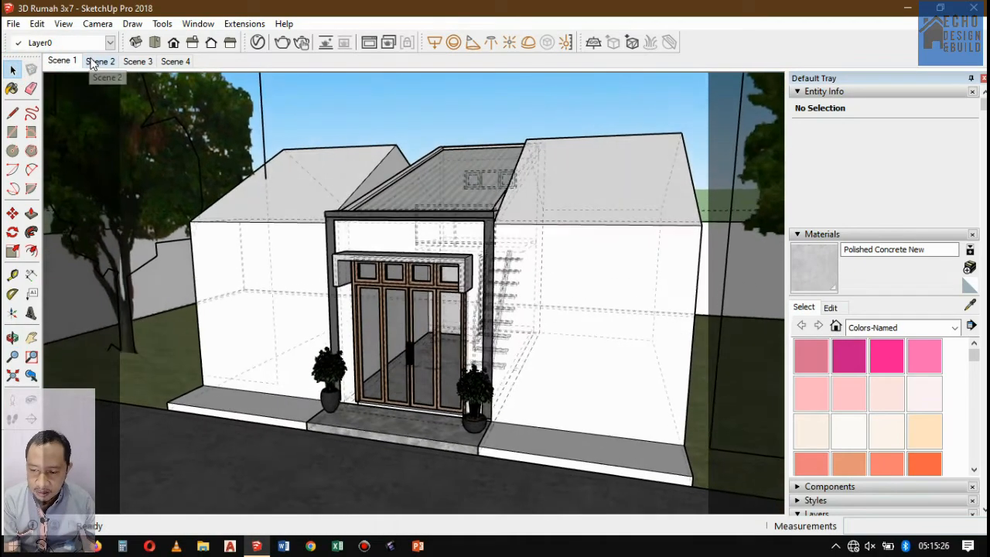
{"action": "left_click", "coordinate": [99, 61]}
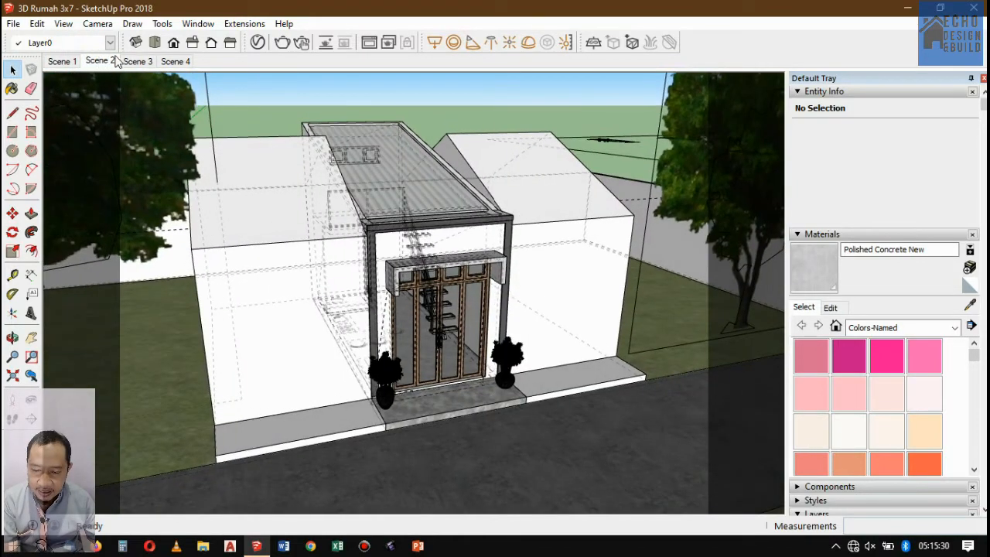
{"action": "left_click", "coordinate": [137, 61]}
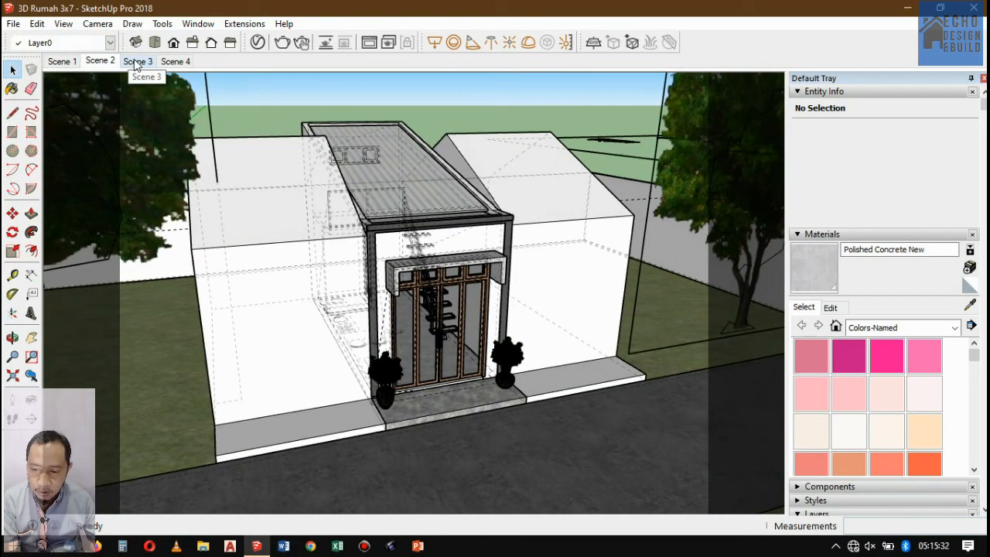
{"action": "left_click", "coordinate": [137, 61]}
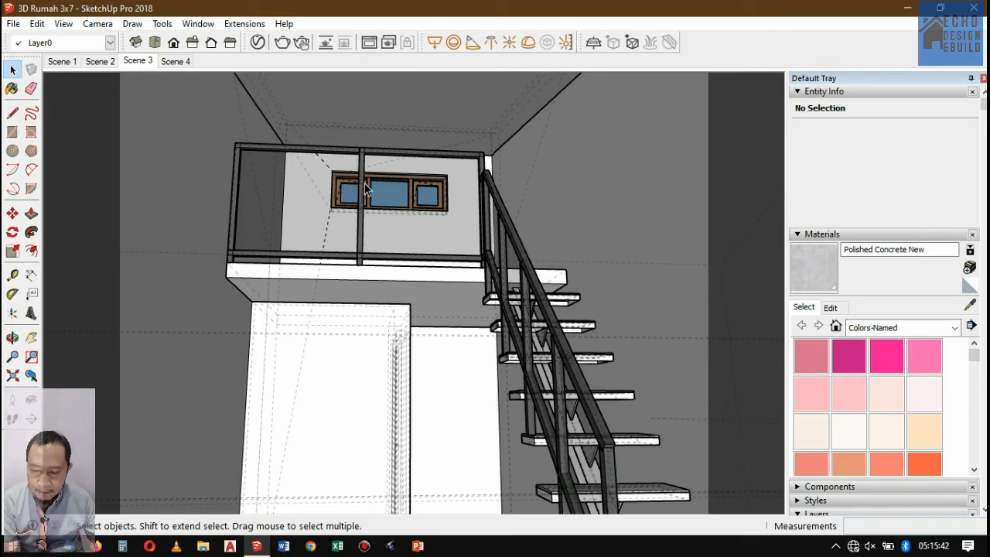
{"action": "left_click", "coordinate": [176, 62]}
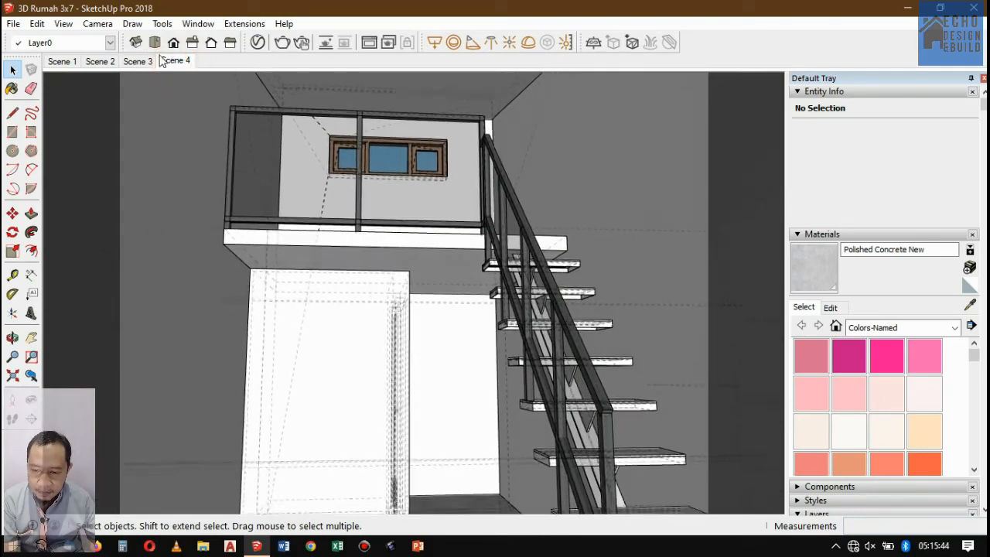
{"action": "left_click", "coordinate": [144, 60]}
{"action": "left_click", "coordinate": [174, 64]}
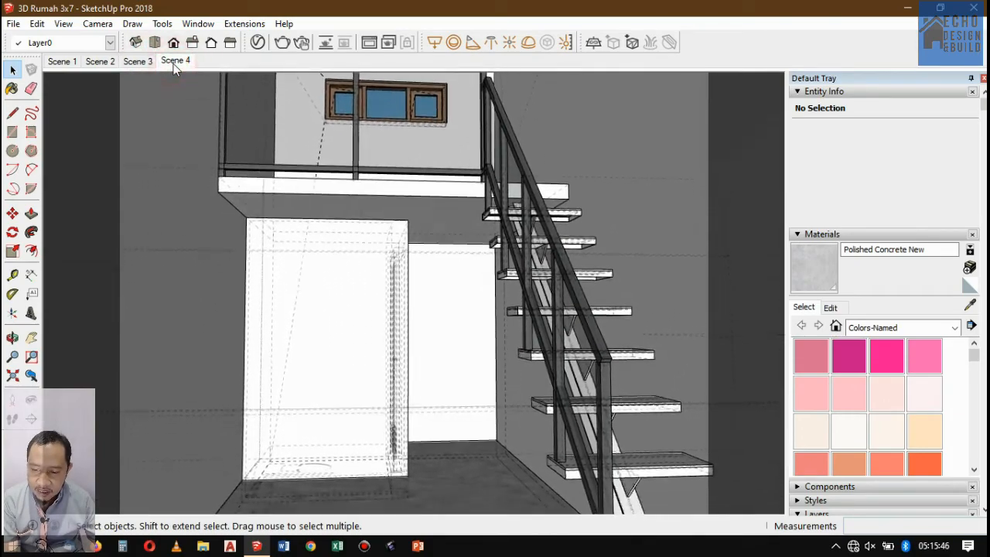
{"action": "left_click", "coordinate": [74, 64]}
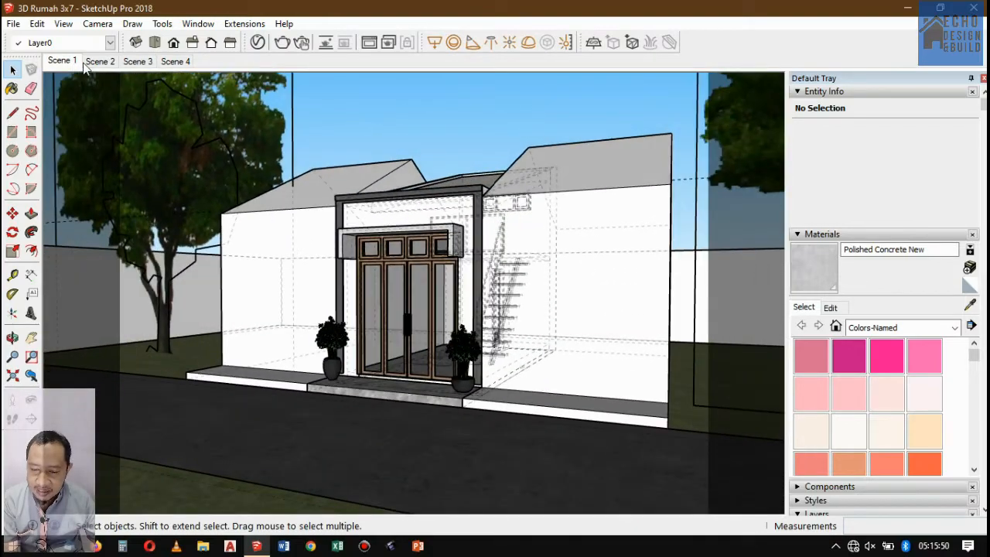
{"action": "left_click", "coordinate": [97, 62]}
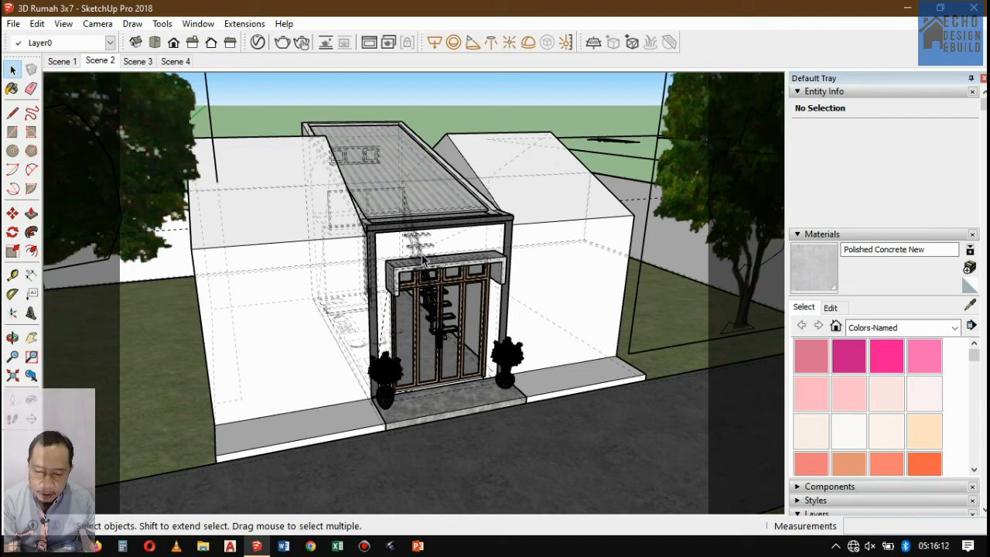
{"action": "scroll", "coordinate": [422, 258], "scroll_direction": "up", "scroll_amount": 1}
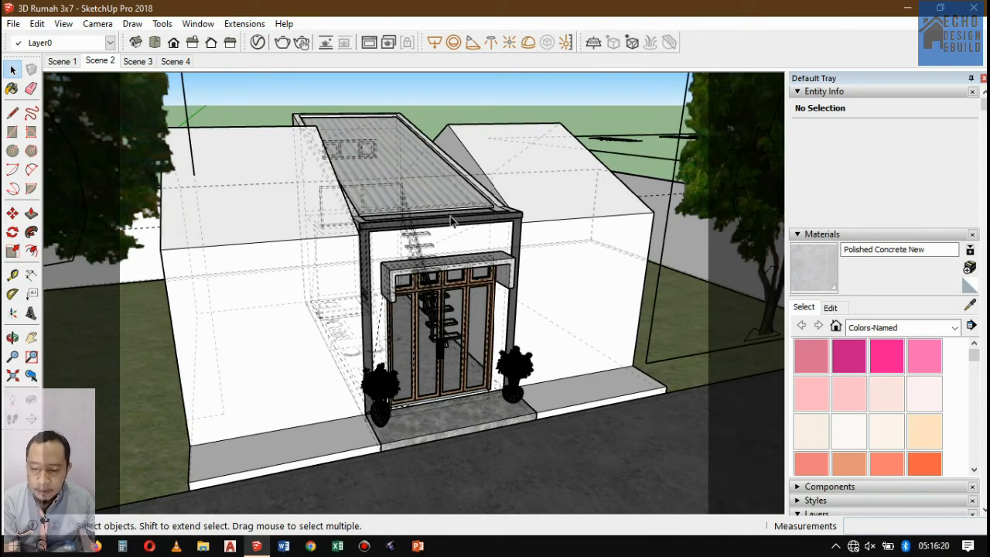
{"action": "left_click", "coordinate": [100, 60]}
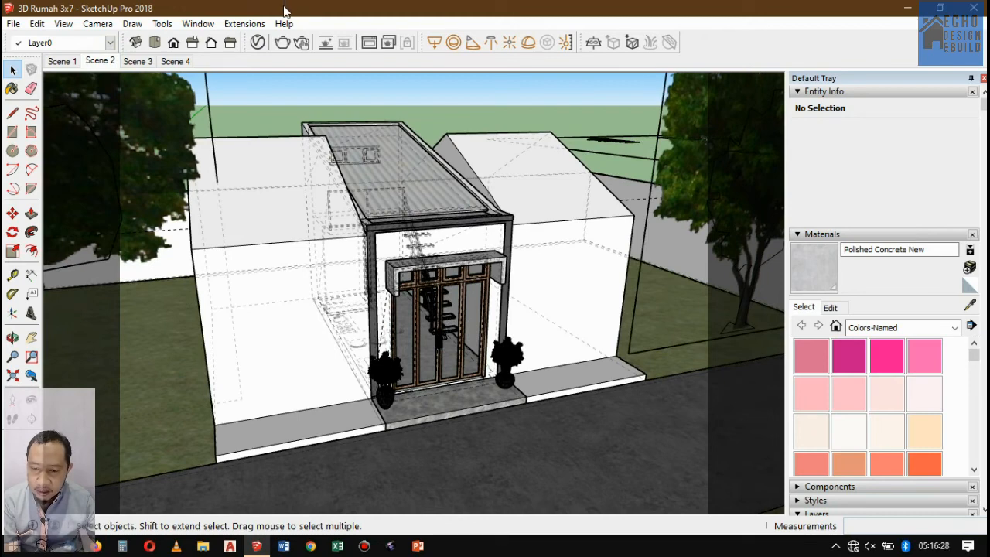
Set the V-Ray render quality to Very High and expand the render output settings.
{"action": "left_click", "coordinate": [256, 42]}
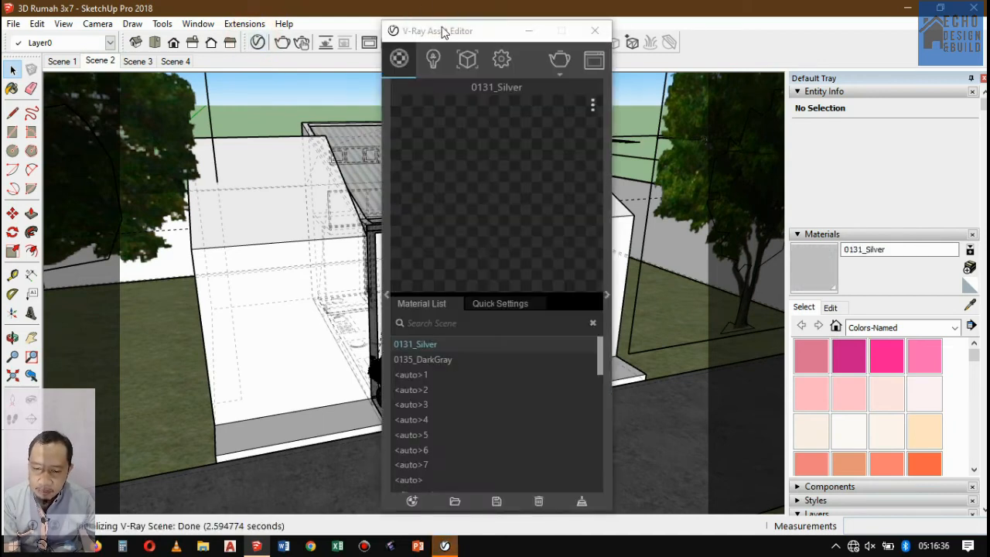
{"action": "left_click", "coordinate": [607, 297]}
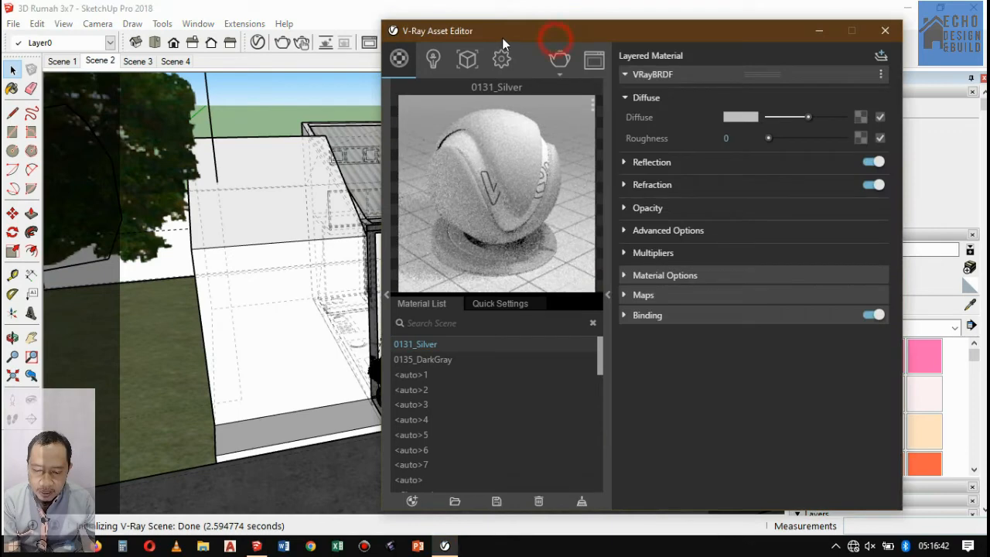
{"action": "left_click_drag", "start_coordinate": [554, 37], "coordinate": [384, 23]}
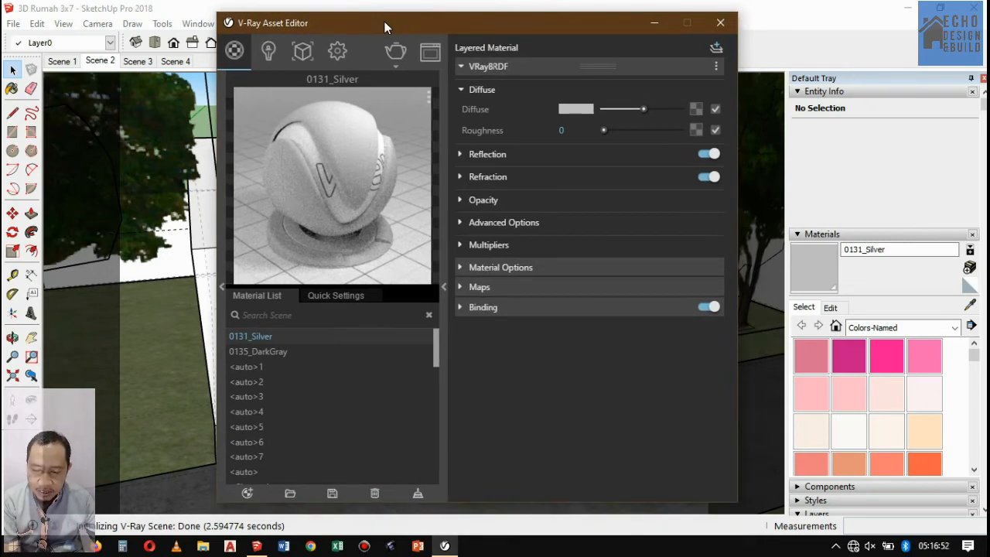
{"action": "left_click", "coordinate": [336, 51]}
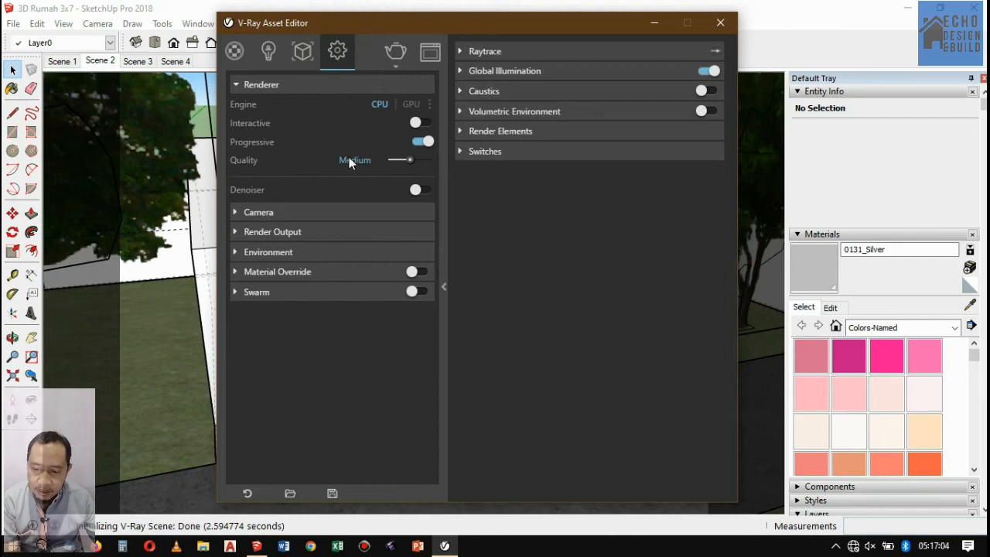
{"action": "left_click_drag", "start_coordinate": [419, 158], "coordinate": [427, 161]}
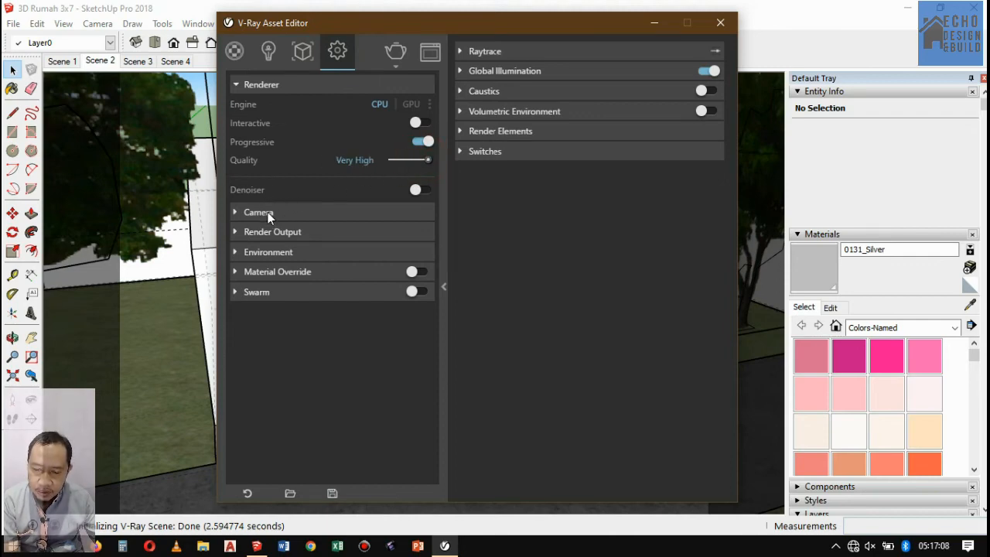
{"action": "left_click", "coordinate": [259, 233]}
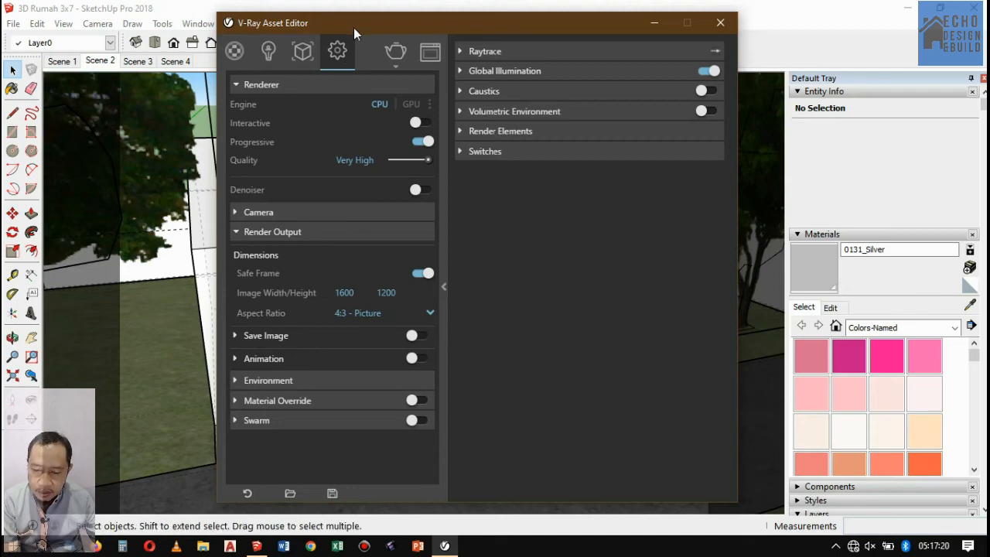
Inspect the middle house's roof and front facade up close around the Scene 2 view, with the V-Ray settings out of the way.
{"action": "mouse_move", "coordinate": [353, 28]}
{"action": "left_mouse_down"}
{"action": "mouse_move", "coordinate": [402, 67]}
{"action": "mouse_move", "coordinate": [642, 103]}
{"action": "mouse_move", "coordinate": [309, 64]}
{"action": "mouse_move", "coordinate": [208, 30]}
{"action": "mouse_move", "coordinate": [562, 126]}
{"action": "left_mouse_up"}
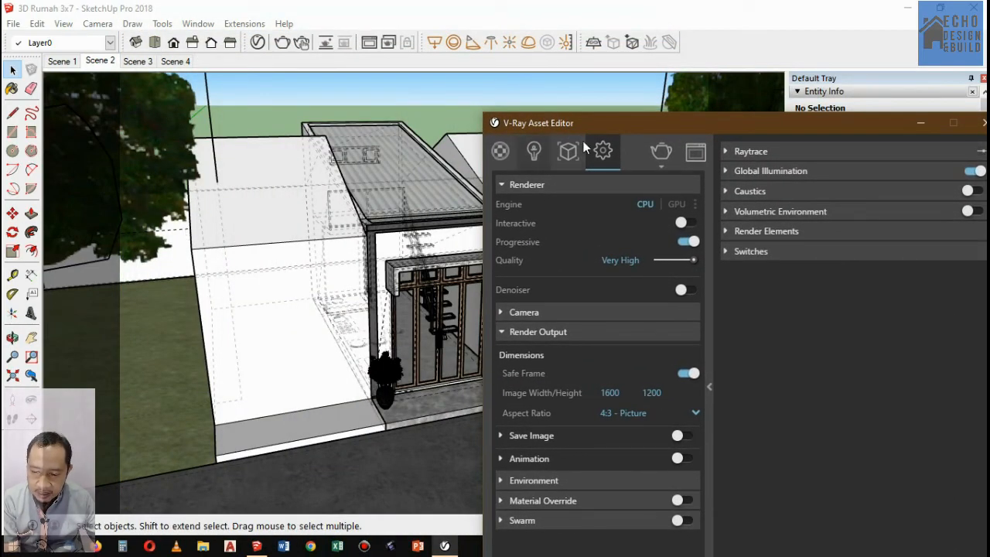
{"action": "left_click_drag", "start_coordinate": [631, 120], "coordinate": [759, 134]}
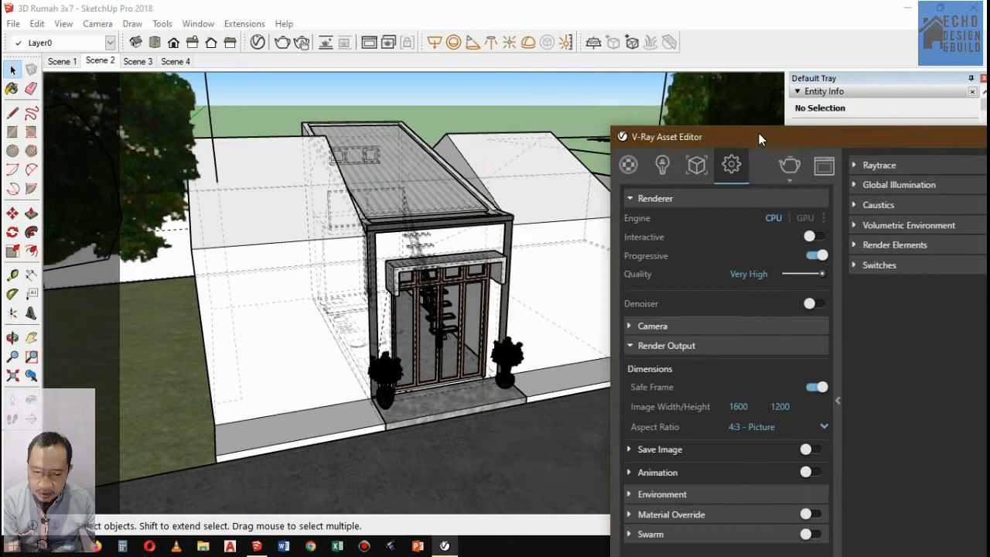
{"action": "left_click", "coordinate": [524, 121]}
{"action": "scroll", "coordinate": [395, 148], "scroll_direction": "up", "scroll_amount": 2}
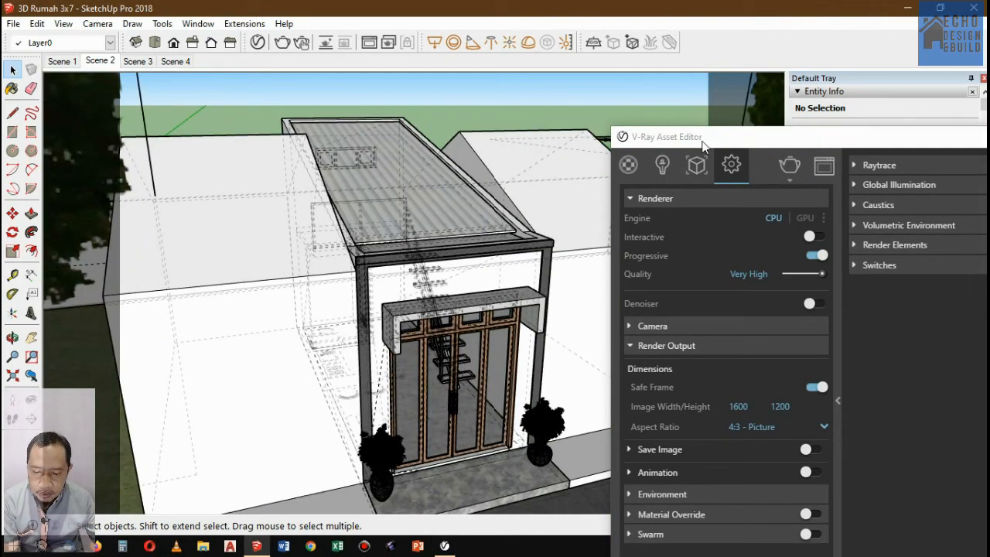
{"action": "left_click_drag", "start_coordinate": [706, 146], "coordinate": [610, 66]}
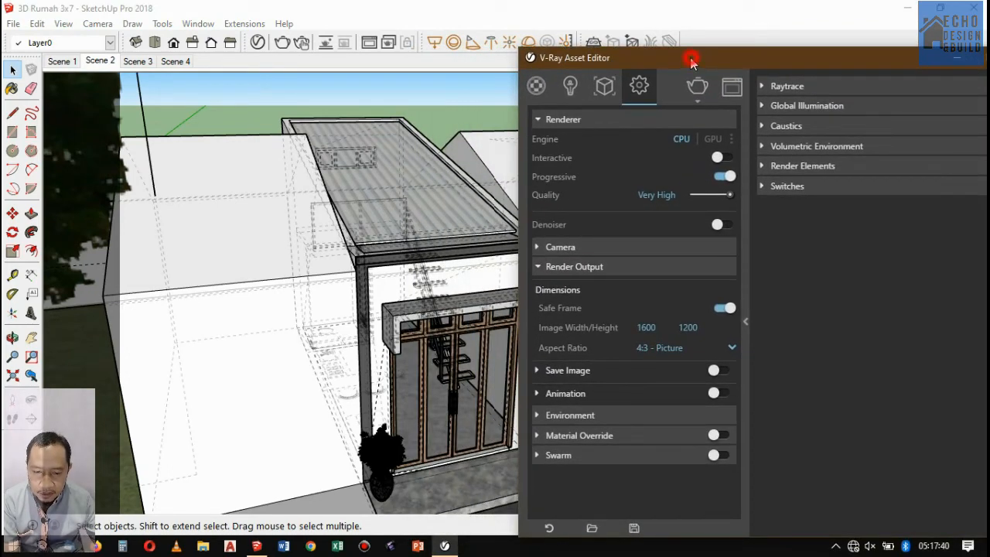
{"action": "mouse_move", "coordinate": [690, 62]}
{"action": "left_mouse_down"}
{"action": "mouse_move", "coordinate": [594, 38]}
{"action": "mouse_move", "coordinate": [690, 44]}
{"action": "mouse_move", "coordinate": [498, 35]}
{"action": "mouse_move", "coordinate": [691, 55]}
{"action": "left_mouse_up"}
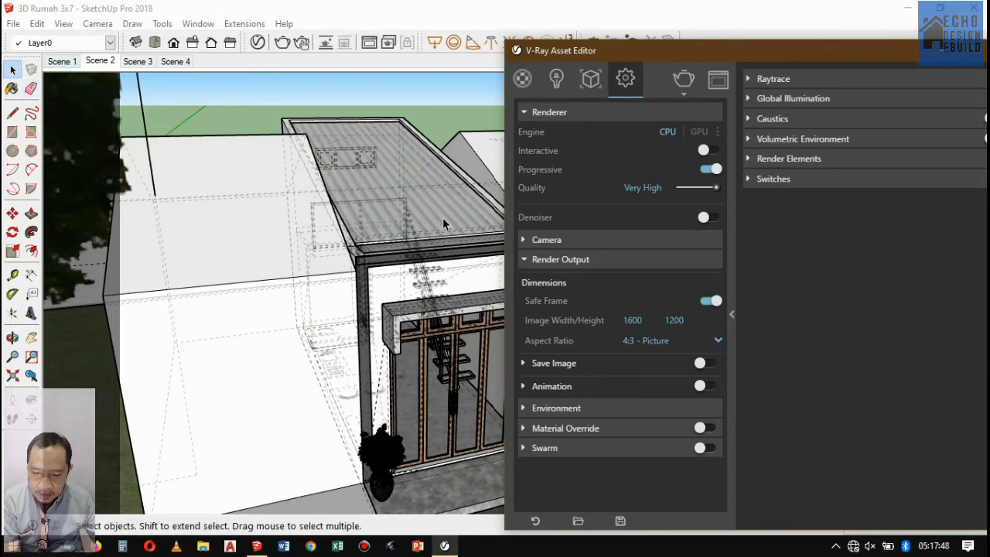
{"action": "left_click", "coordinate": [100, 61]}
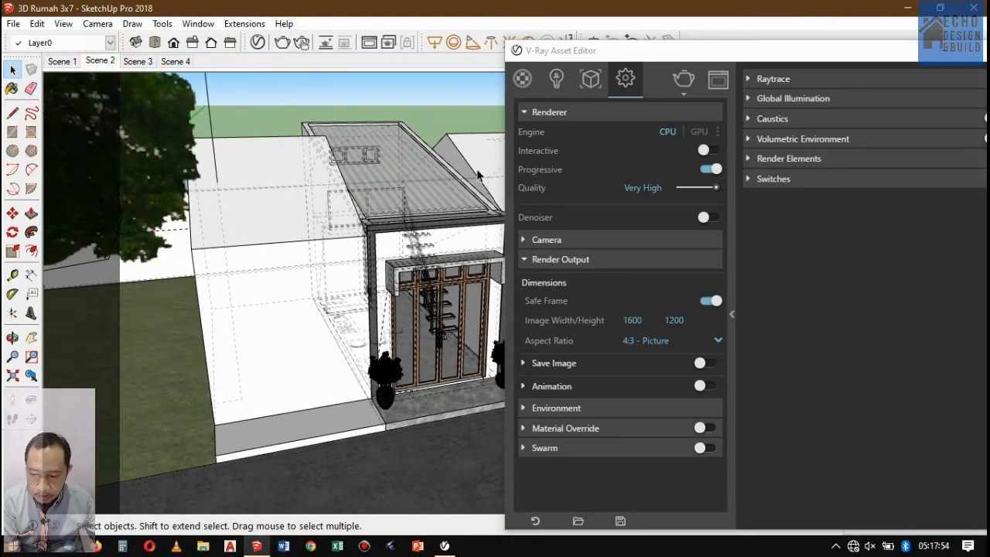
{"action": "scroll", "coordinate": [478, 177], "scroll_direction": "up", "scroll_amount": 5}
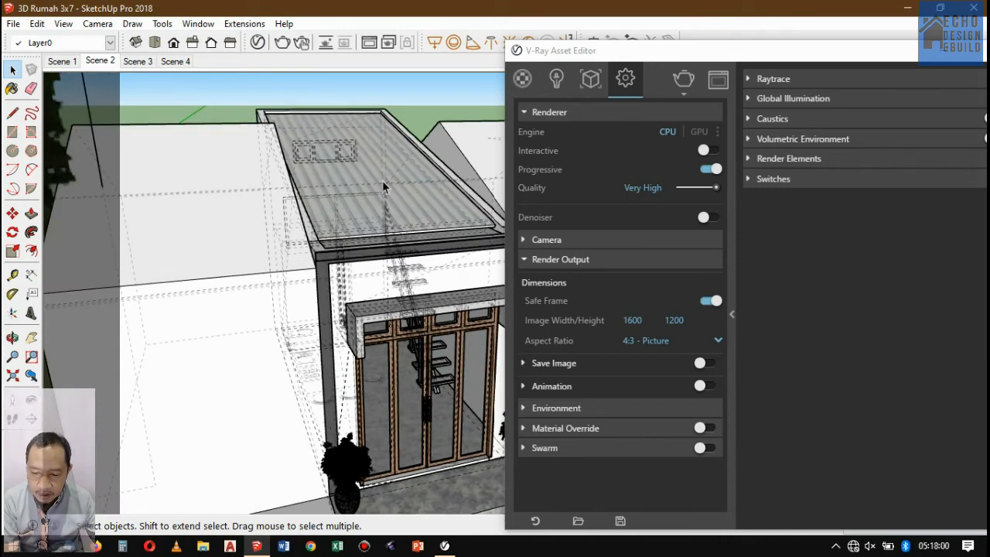
{"action": "left_click", "coordinate": [13, 338]}
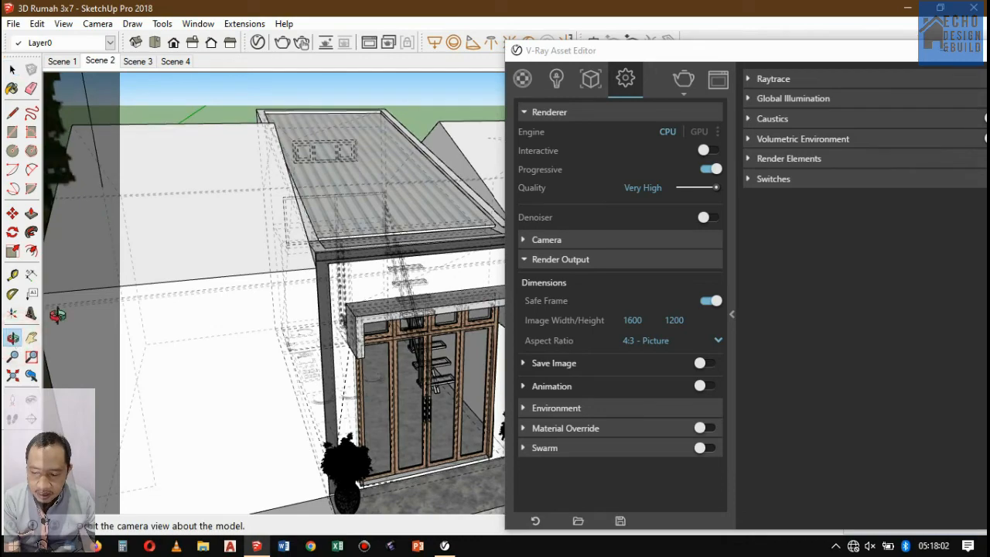
{"action": "left_click_drag", "start_coordinate": [359, 236], "coordinate": [343, 206]}
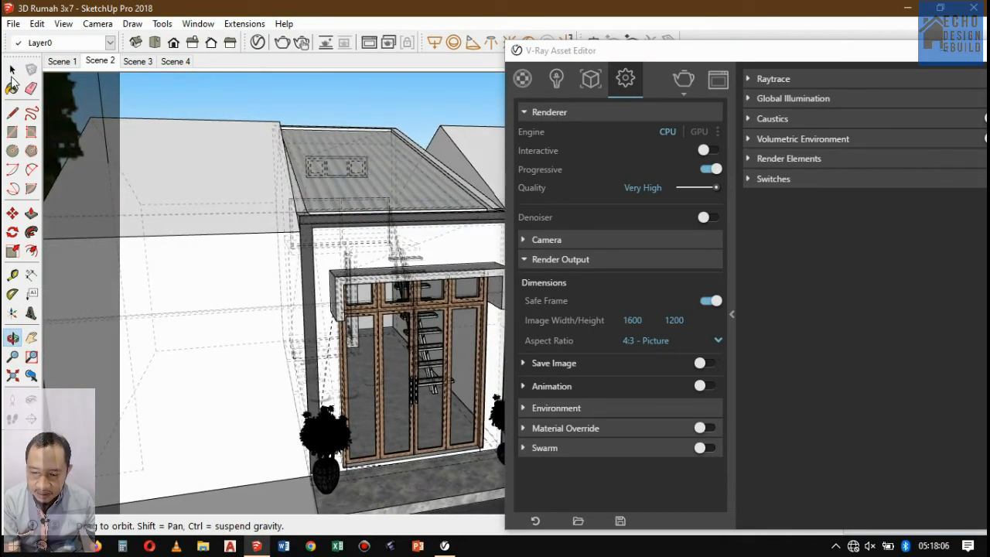
{"action": "mouse_move", "coordinate": [602, 48]}
{"action": "left_mouse_down"}
{"action": "mouse_move", "coordinate": [294, 65]}
{"action": "mouse_move", "coordinate": [415, 75]}
{"action": "left_mouse_up"}
{"action": "left_click", "coordinate": [620, 68]}
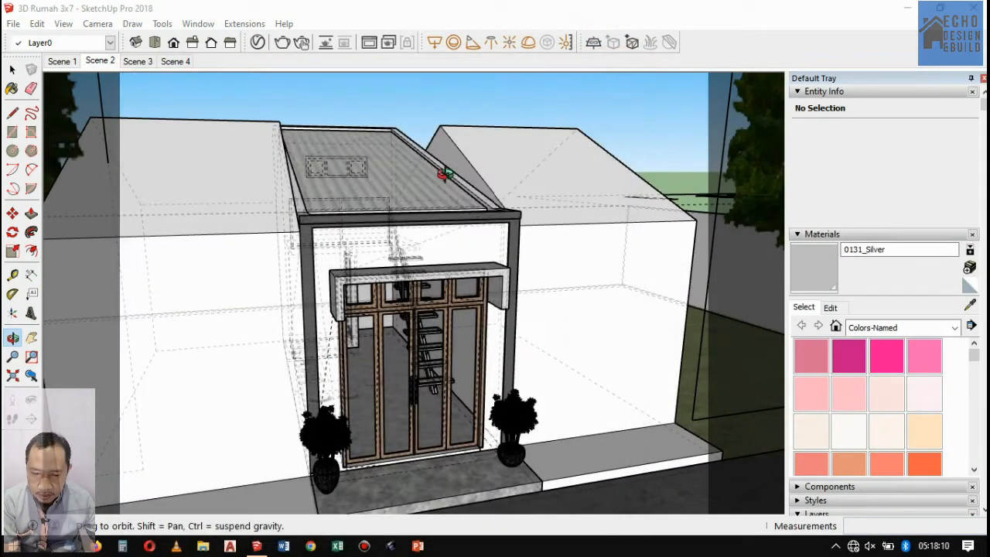
{"action": "left_click", "coordinate": [13, 69]}
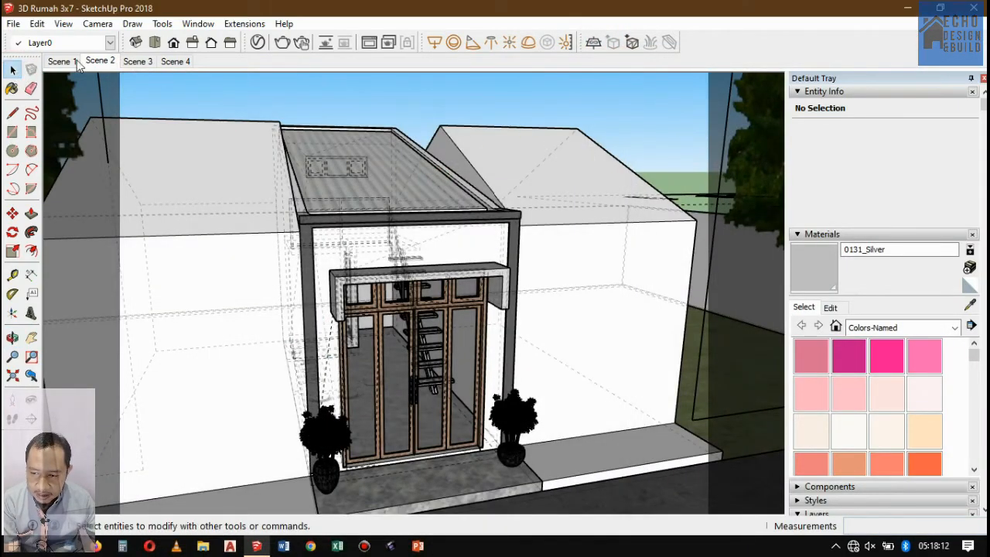
Set the V-Ray global illumination primary rays to Irradiance map.
{"action": "left_click", "coordinate": [257, 42]}
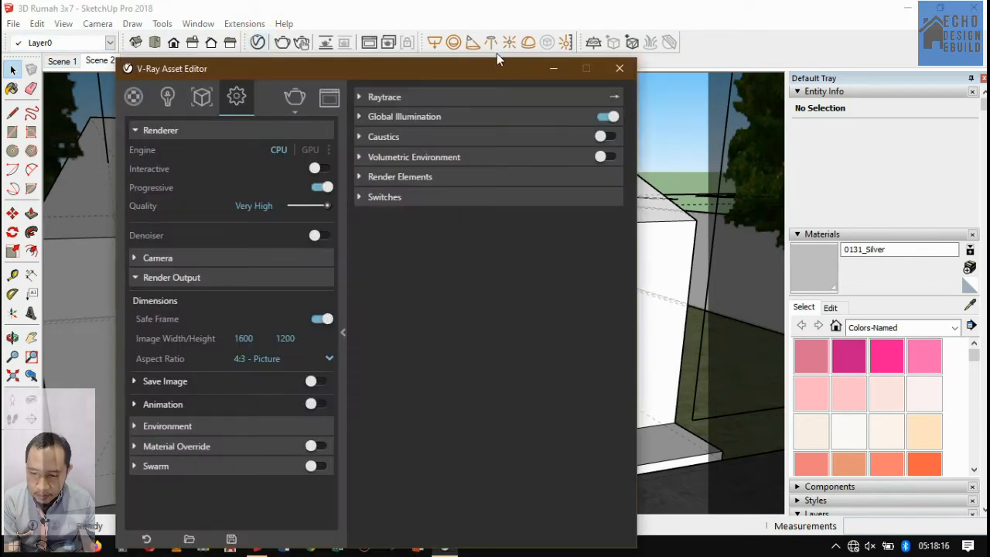
{"action": "left_click", "coordinate": [379, 116]}
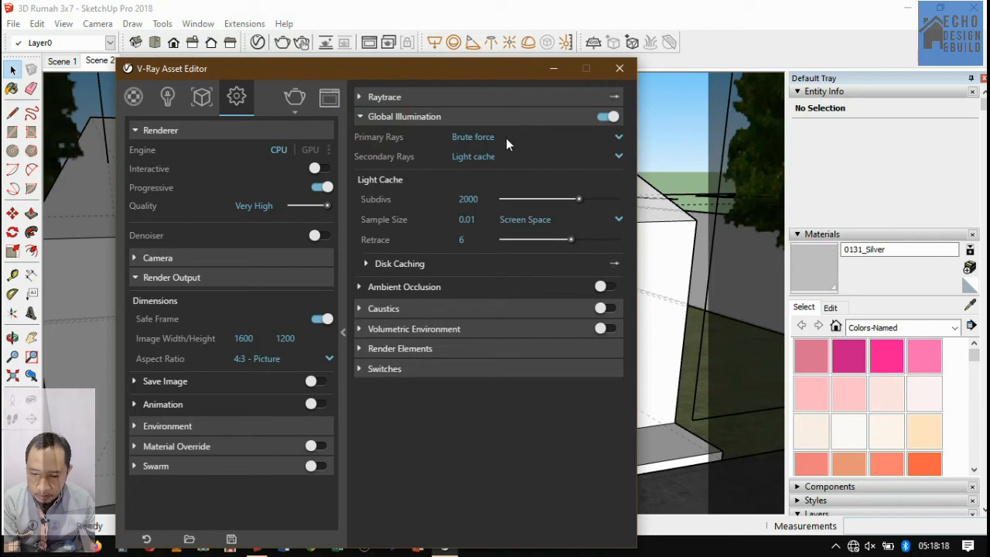
{"action": "left_click", "coordinate": [485, 137]}
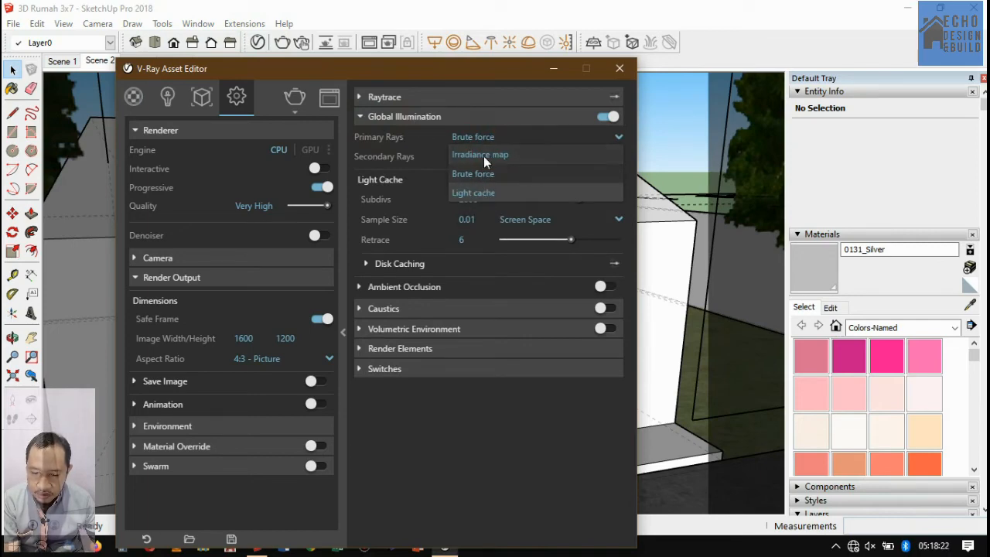
{"action": "left_click", "coordinate": [484, 155]}
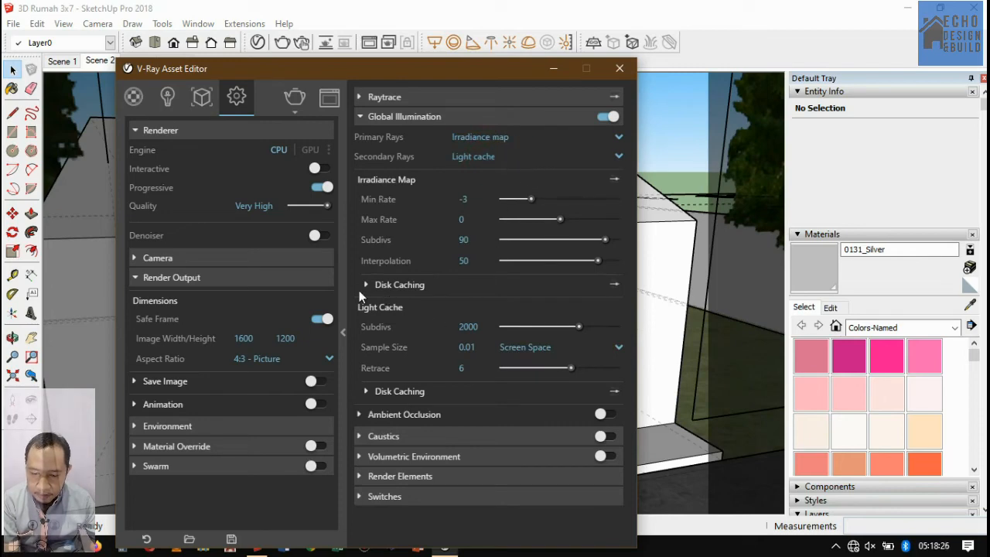
Compare the Medium and Very High render quality presets with the Raytrace settings expanded, and set the quality to High.
{"action": "left_click_drag", "start_coordinate": [328, 205], "coordinate": [309, 206]}
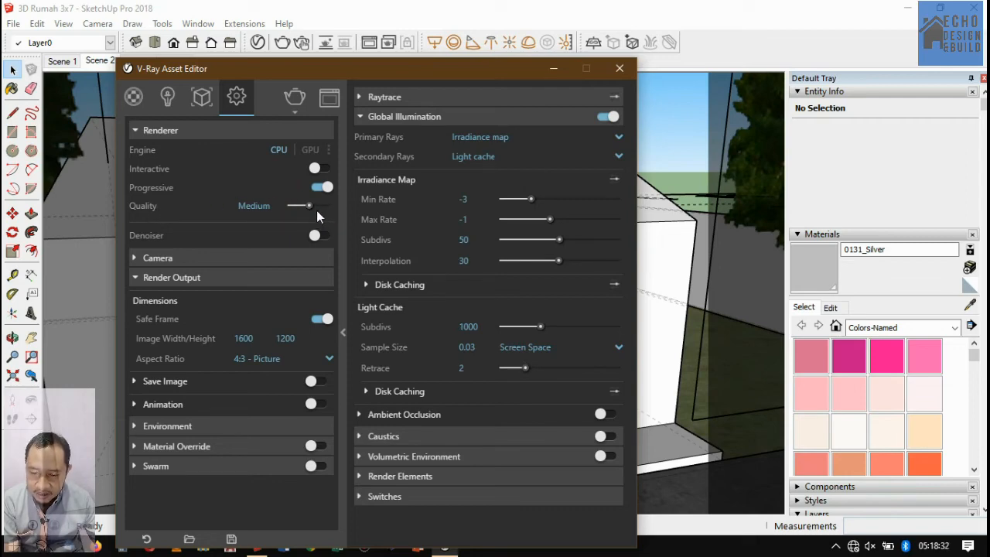
{"action": "left_click_drag", "start_coordinate": [309, 205], "coordinate": [328, 205]}
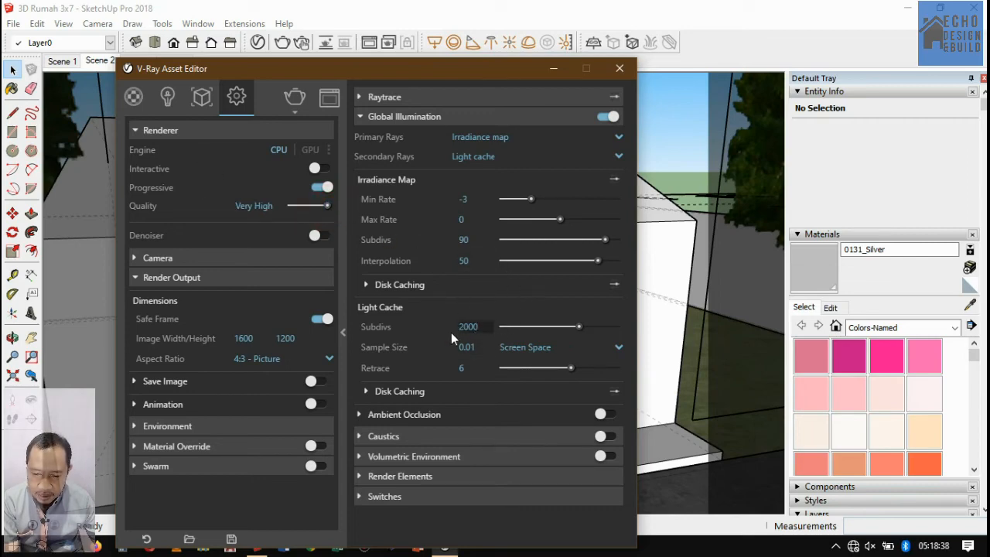
{"action": "left_click", "coordinate": [378, 99]}
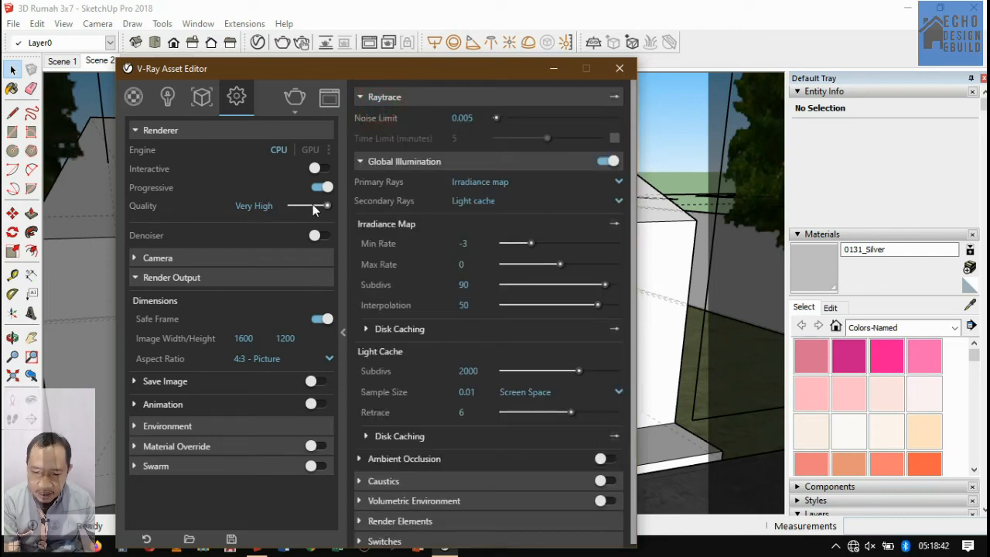
{"action": "left_click_drag", "start_coordinate": [327, 206], "coordinate": [312, 207]}
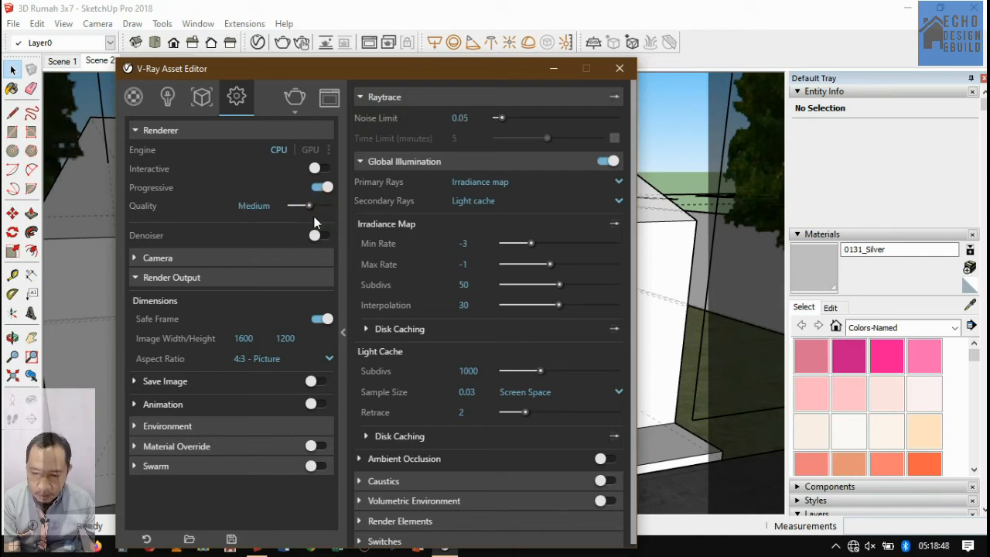
{"action": "mouse_move", "coordinate": [325, 210]}
{"action": "left_mouse_down"}
{"action": "mouse_move", "coordinate": [317, 206]}
{"action": "mouse_move", "coordinate": [330, 206]}
{"action": "left_mouse_up"}
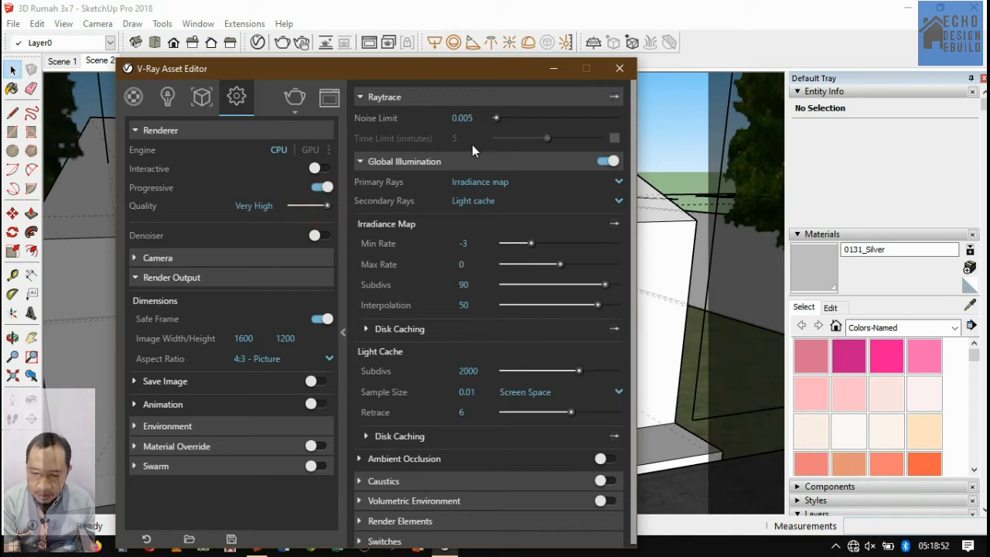
{"action": "left_click_drag", "start_coordinate": [328, 205], "coordinate": [318, 208]}
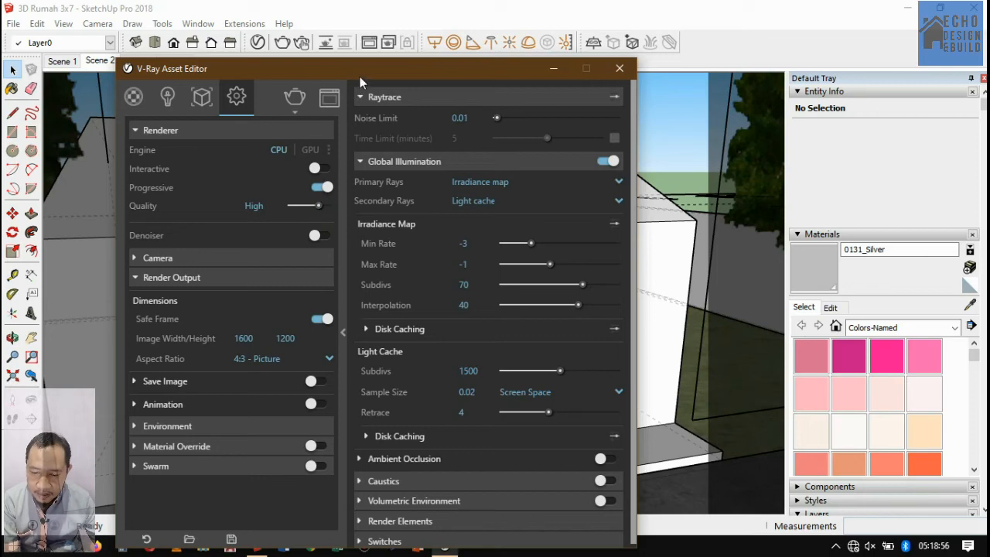
Expand the V-Ray camera settings and set the standard camera's exposure value (EV) to 10.
{"action": "left_click_drag", "start_coordinate": [359, 76], "coordinate": [395, 32]}
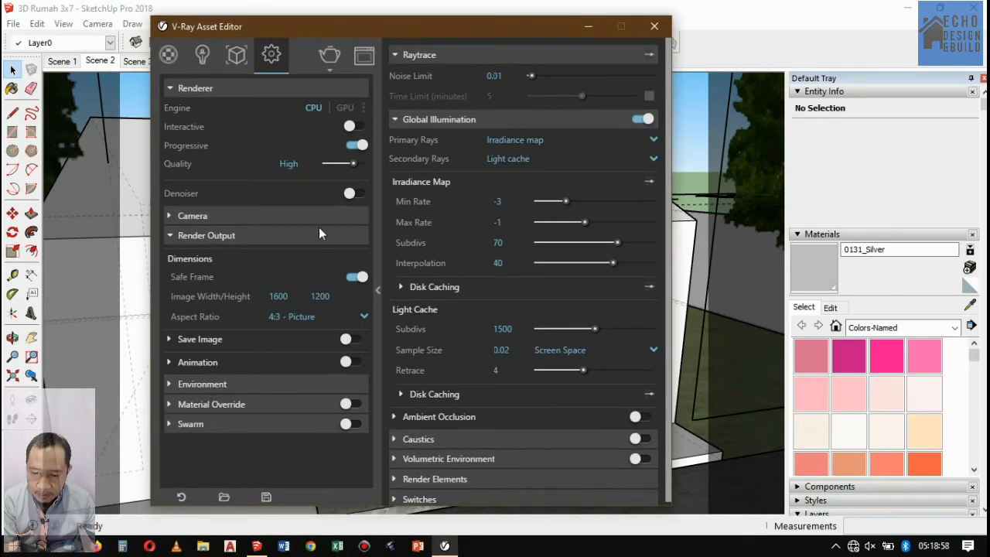
{"action": "left_click", "coordinate": [201, 216]}
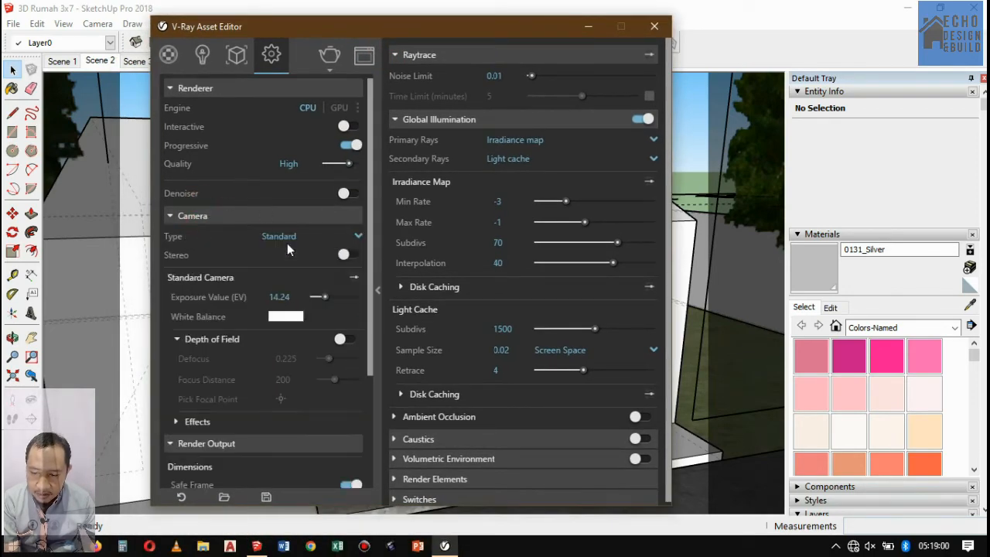
{"action": "left_click", "coordinate": [297, 297]}
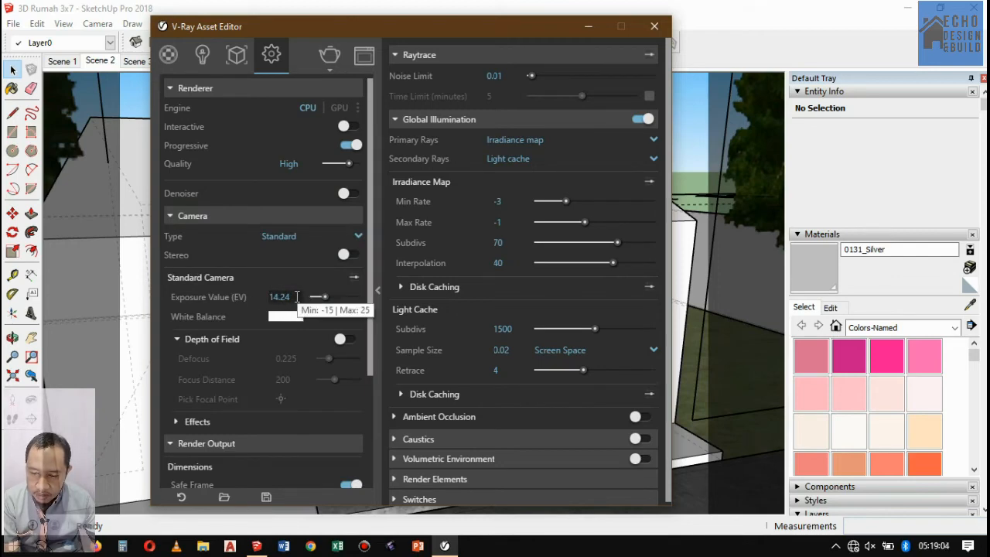
{"action": "left_click_drag", "start_coordinate": [295, 297], "coordinate": [270, 297]}
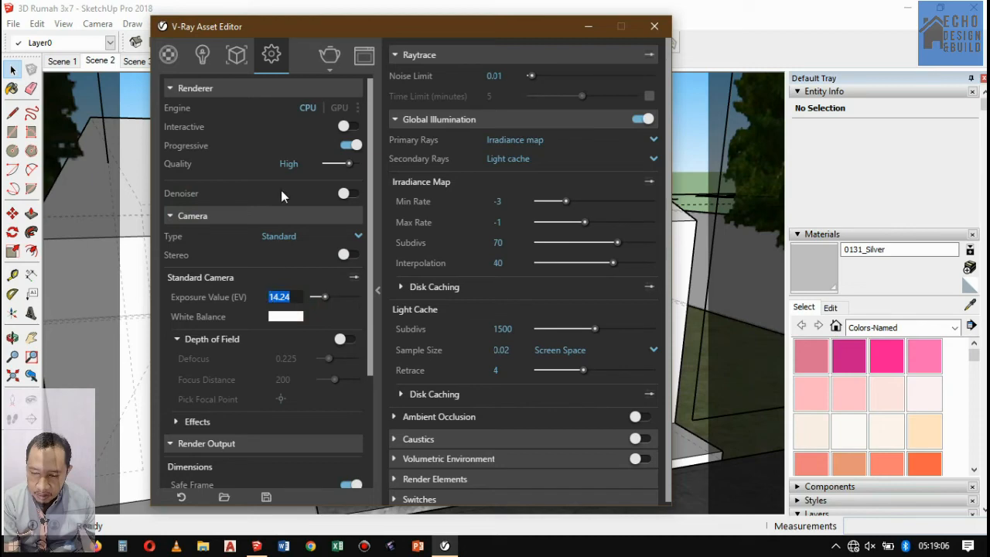
{"action": "left_click_drag", "start_coordinate": [370, 37], "coordinate": [378, 22]}
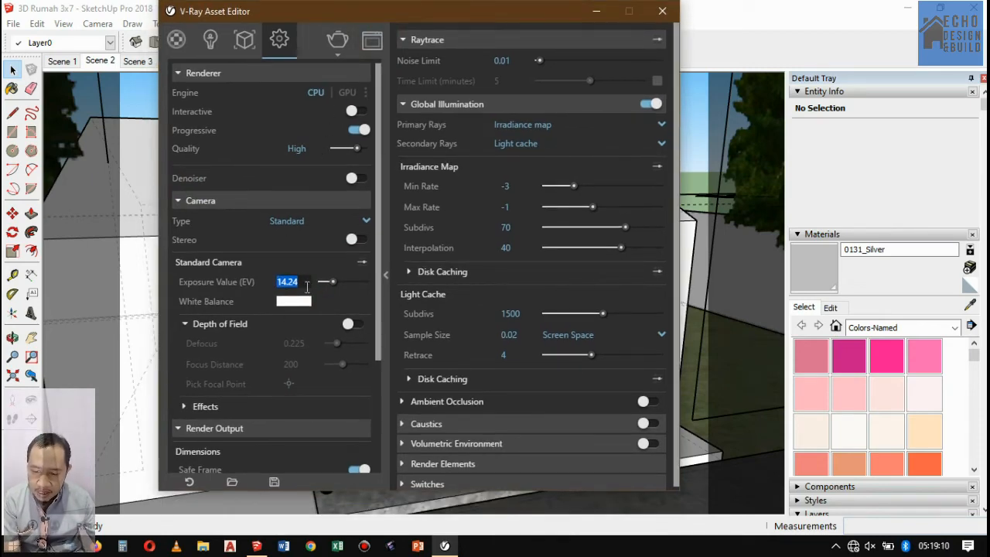
{"action": "type", "text": "10"}
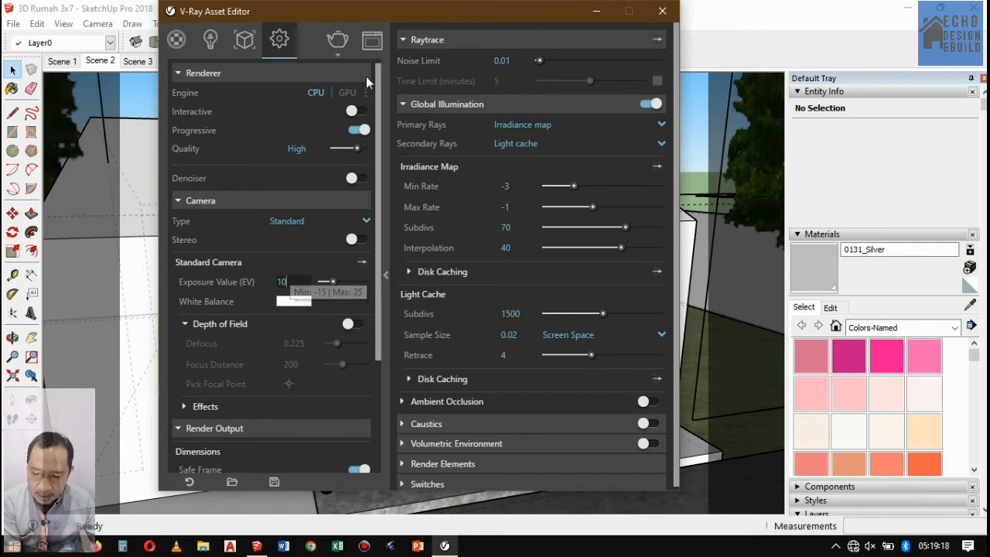
{"action": "left_click", "coordinate": [412, 15]}
{"action": "left_click_drag", "start_coordinate": [415, 16], "coordinate": [431, 21]}
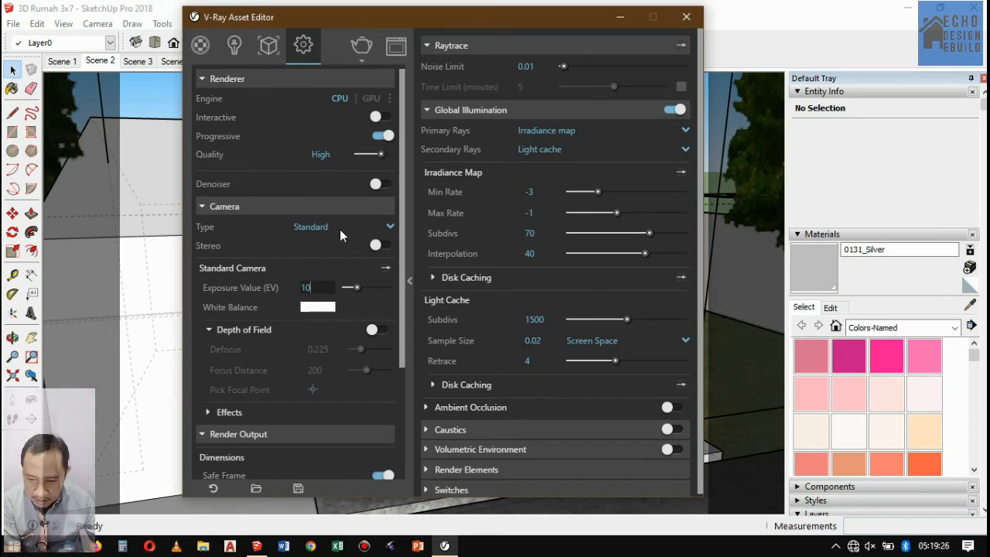
Look over the remaining camera and render output settings, and save the SketchUp model.
{"action": "scroll", "coordinate": [333, 232], "scroll_direction": "down", "scroll_amount": 2}
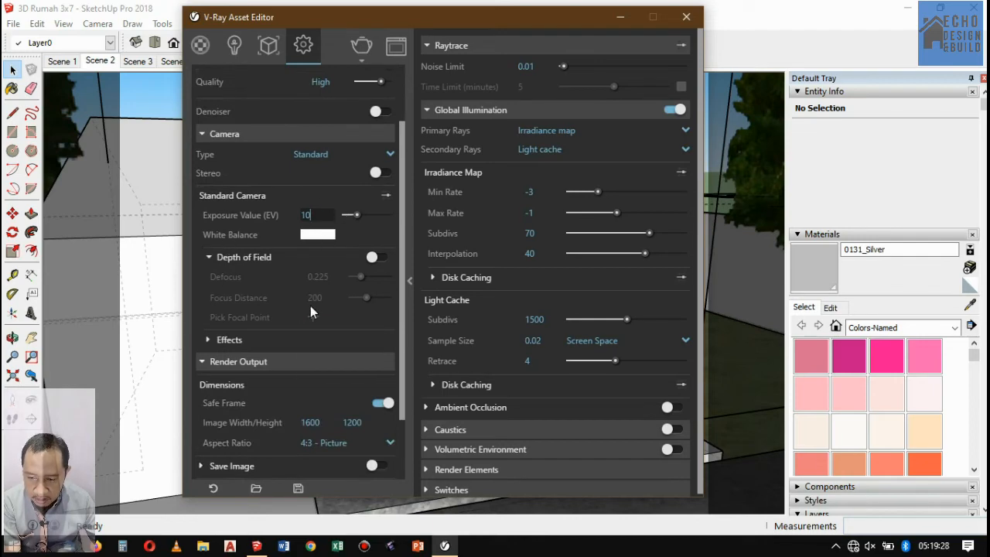
{"action": "scroll", "coordinate": [302, 403], "scroll_direction": "down", "scroll_amount": 2}
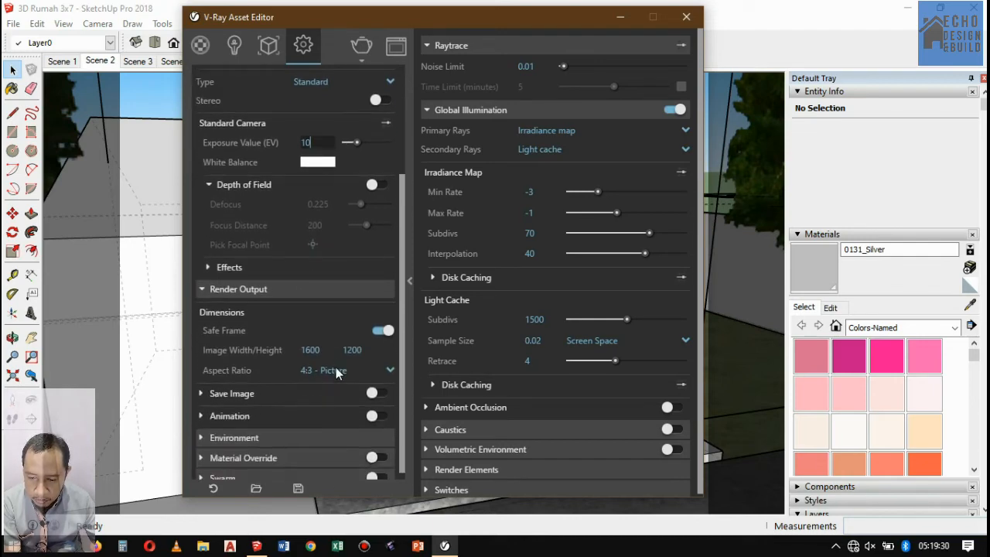
{"action": "scroll", "coordinate": [349, 367], "scroll_direction": "down", "scroll_amount": 1}
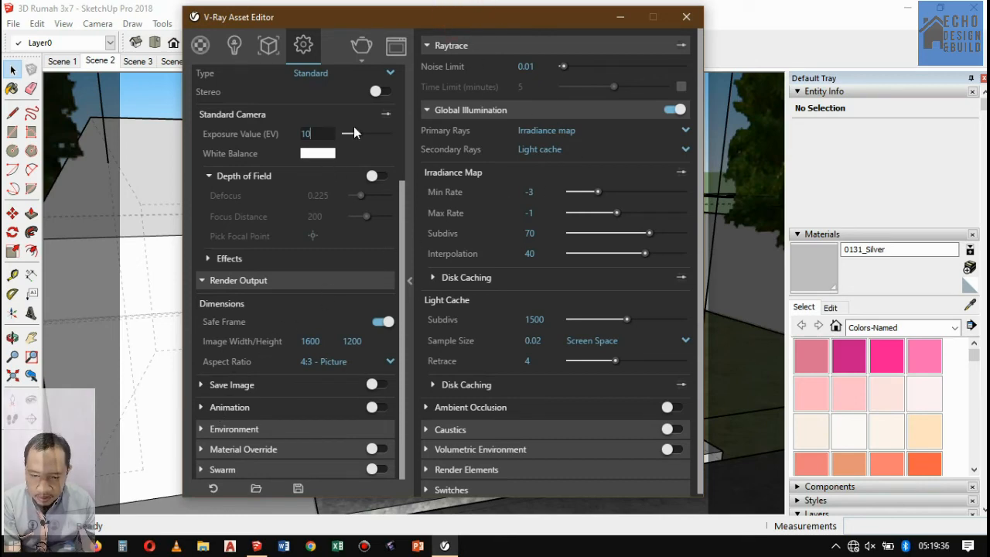
{"action": "scroll", "coordinate": [354, 130], "scroll_direction": "up", "scroll_amount": 4}
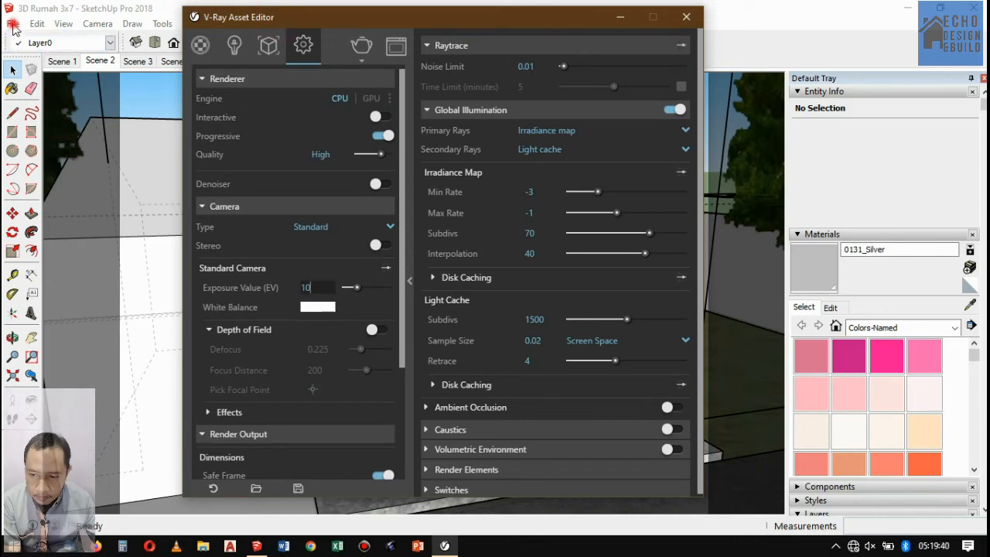
{"action": "left_click", "coordinate": [13, 26]}
{"action": "left_click", "coordinate": [31, 74]}
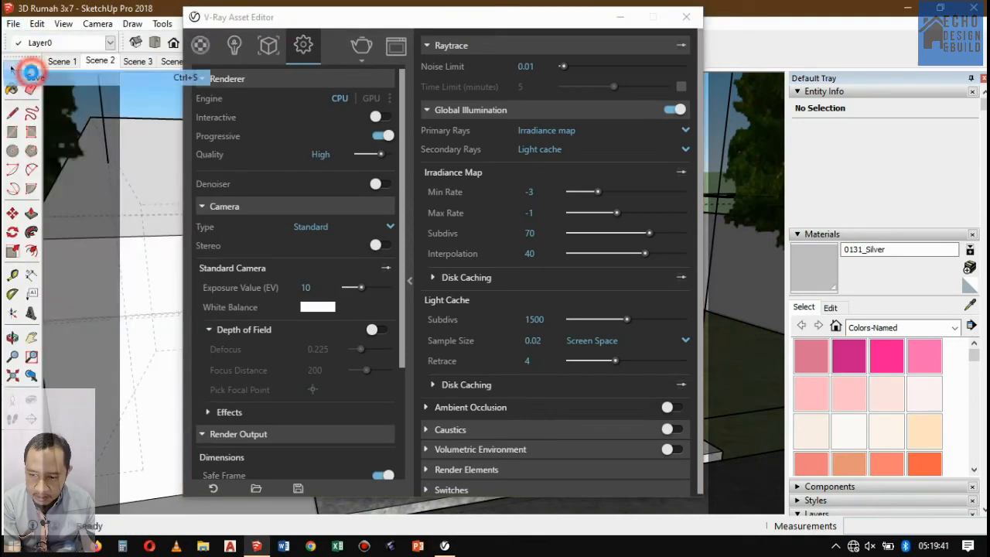
{"action": "left_click", "coordinate": [250, 20]}
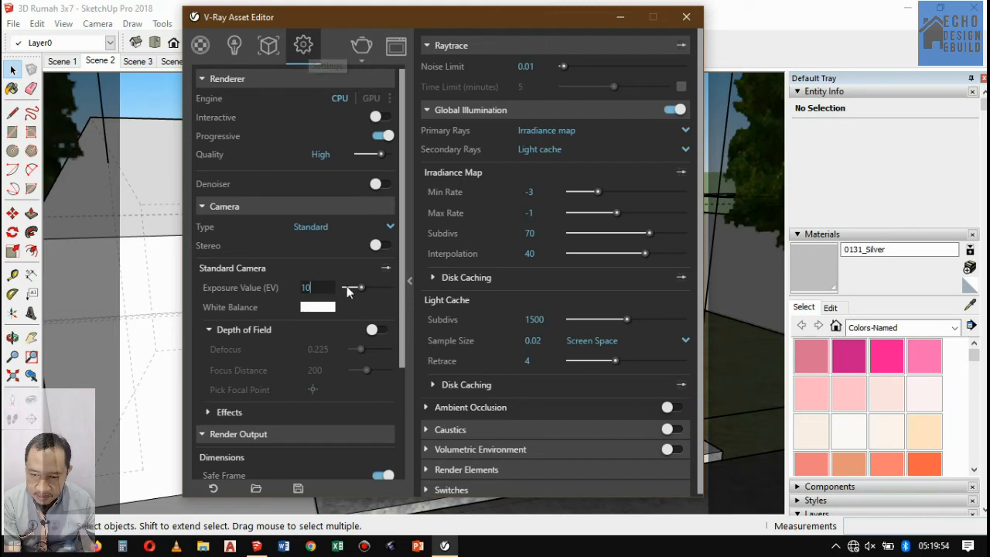
Save the V-Ray render settings in the Documents folder as "3D Rumah 3x7 v01".
{"action": "left_click", "coordinate": [299, 490]}
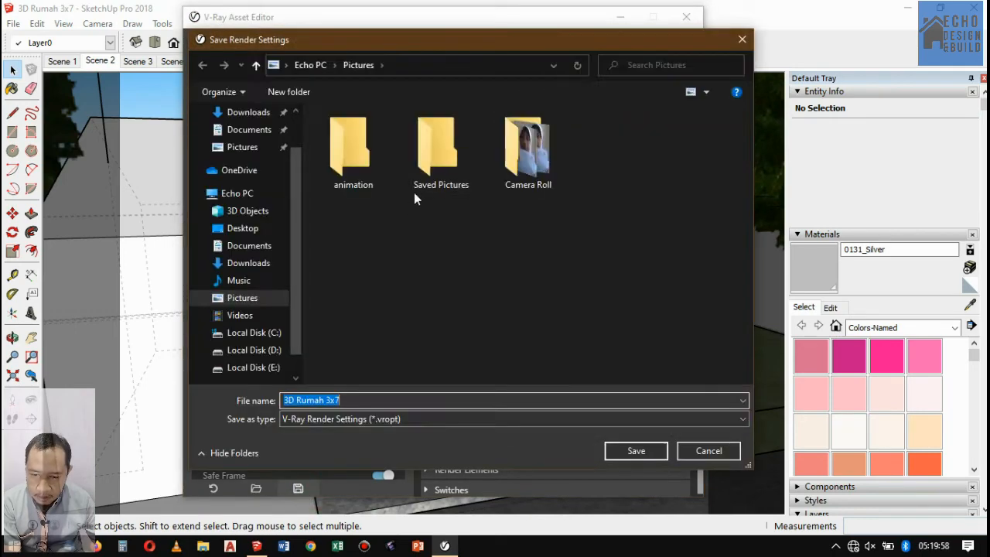
{"action": "left_click_drag", "start_coordinate": [292, 208], "coordinate": [294, 147]}
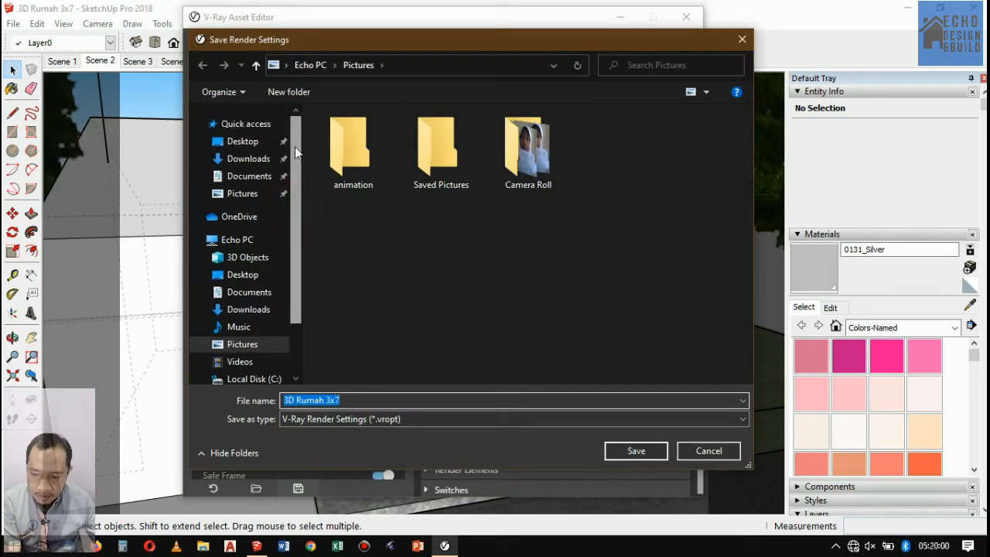
{"action": "left_click", "coordinate": [259, 178]}
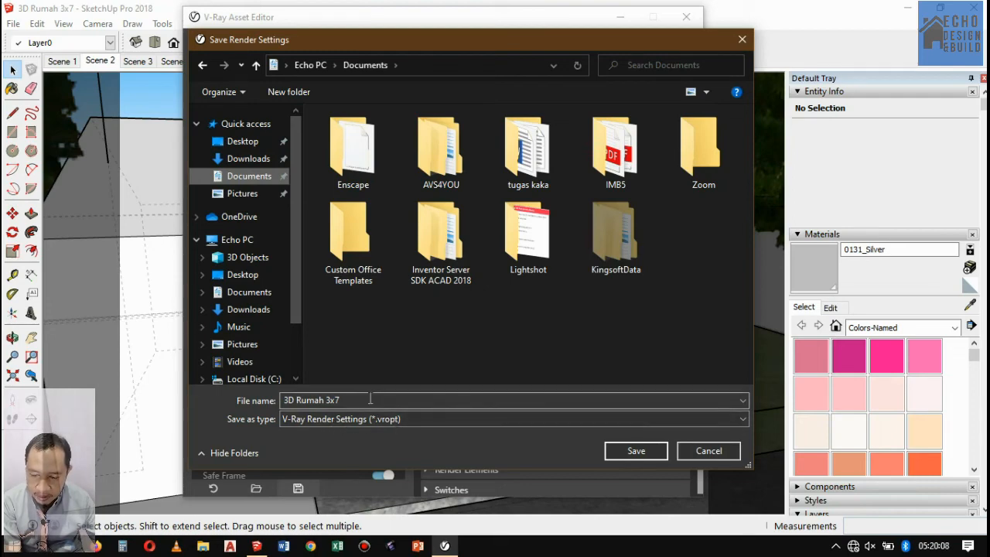
{"action": "left_click", "coordinate": [394, 400]}
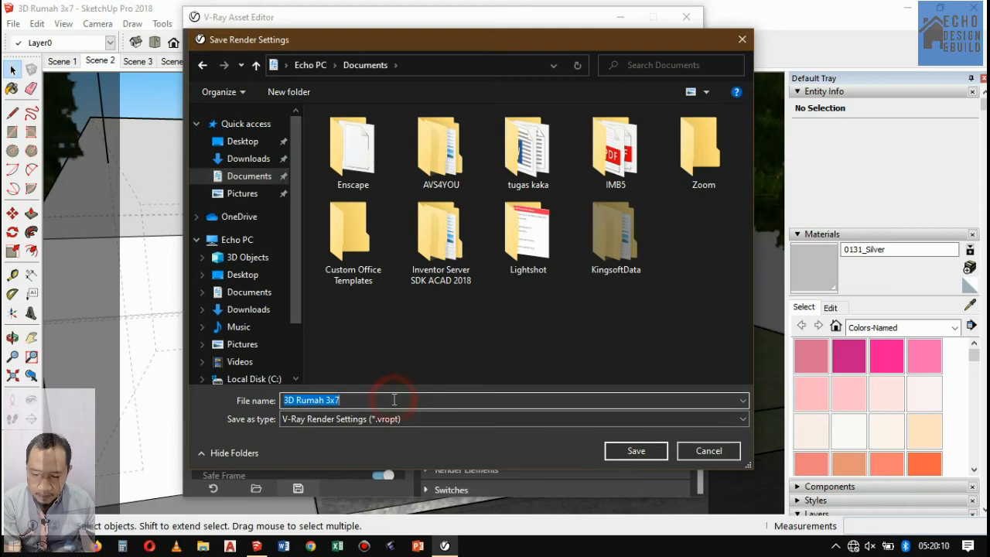
{"action": "double_click", "coordinate": [394, 400]}
{"action": "left_click", "coordinate": [394, 400]}
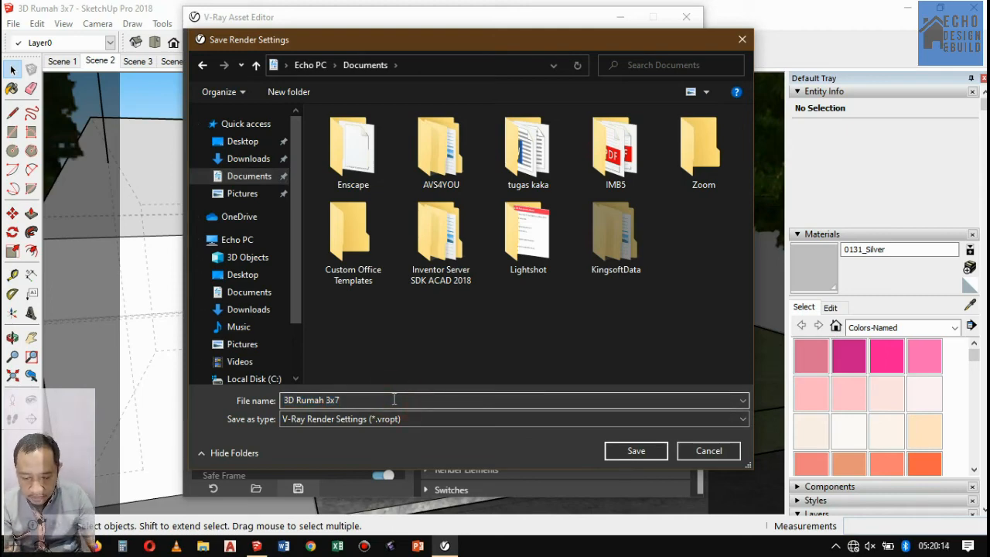
{"action": "type", "text": "v01"}
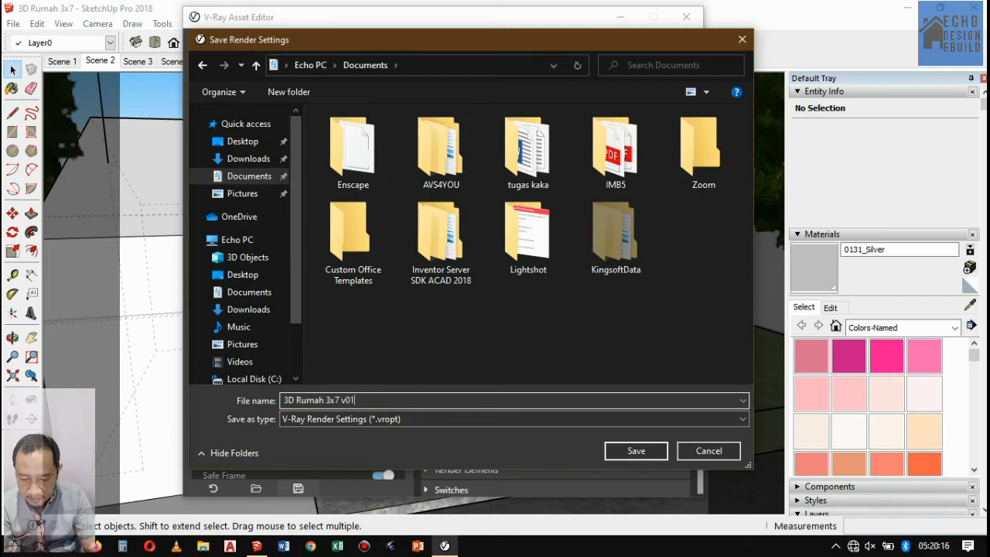
{"action": "left_click", "coordinate": [635, 448]}
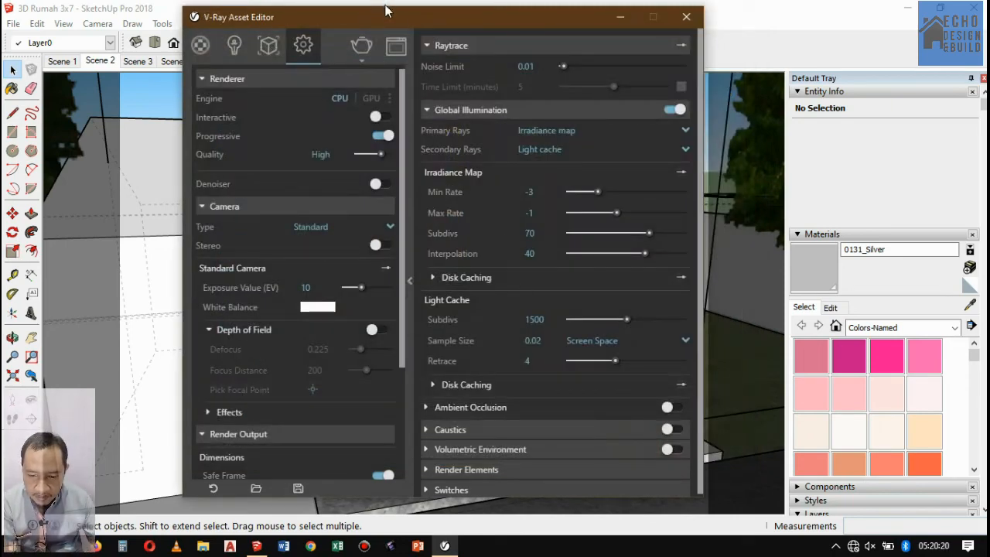
{"action": "left_click_drag", "start_coordinate": [397, 15], "coordinate": [397, 15]}
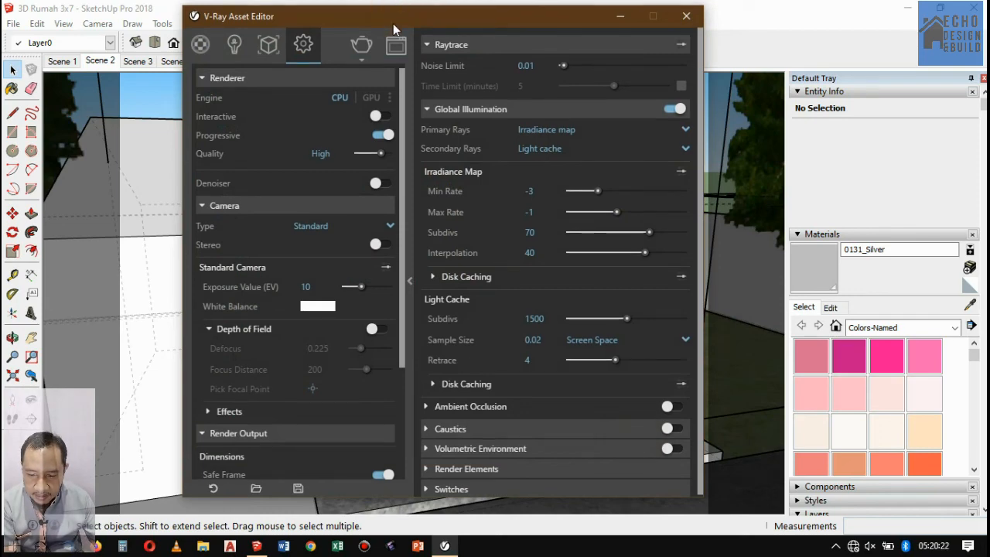
Locate the saved render settings file 3D Rumah 3x7 v01.vropt in Documents for loading, and cancel without opening it.
{"action": "left_click", "coordinate": [255, 490]}
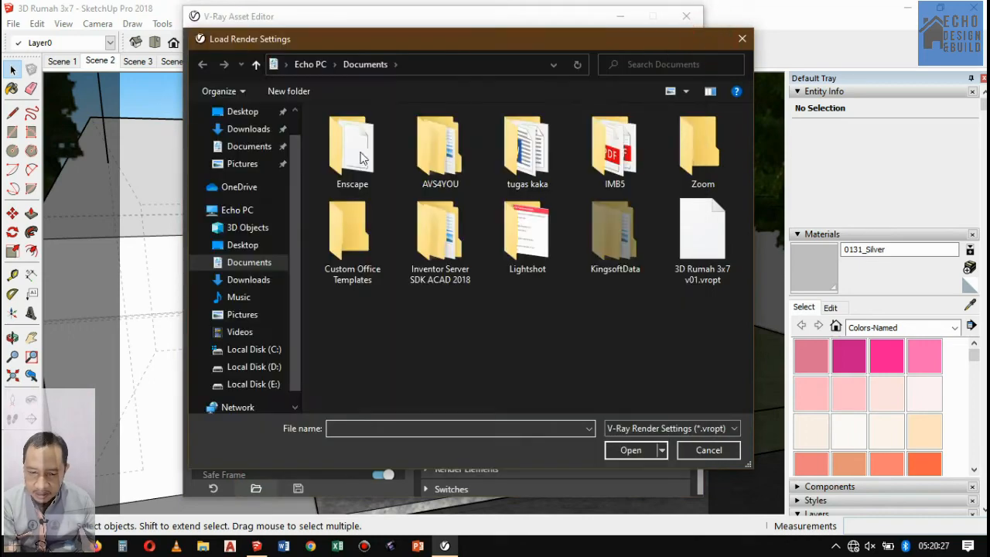
{"action": "left_click", "coordinate": [263, 147]}
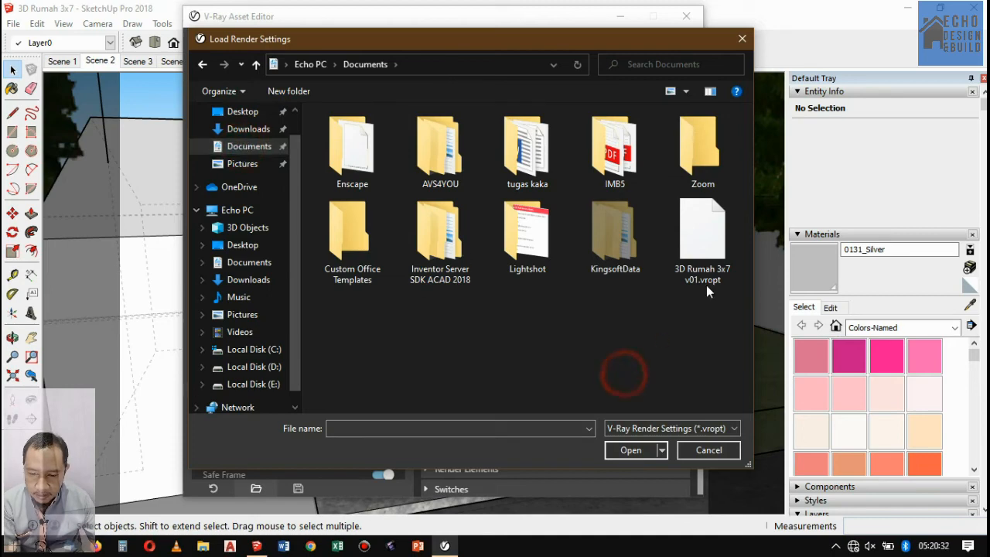
{"action": "left_click", "coordinate": [707, 256]}
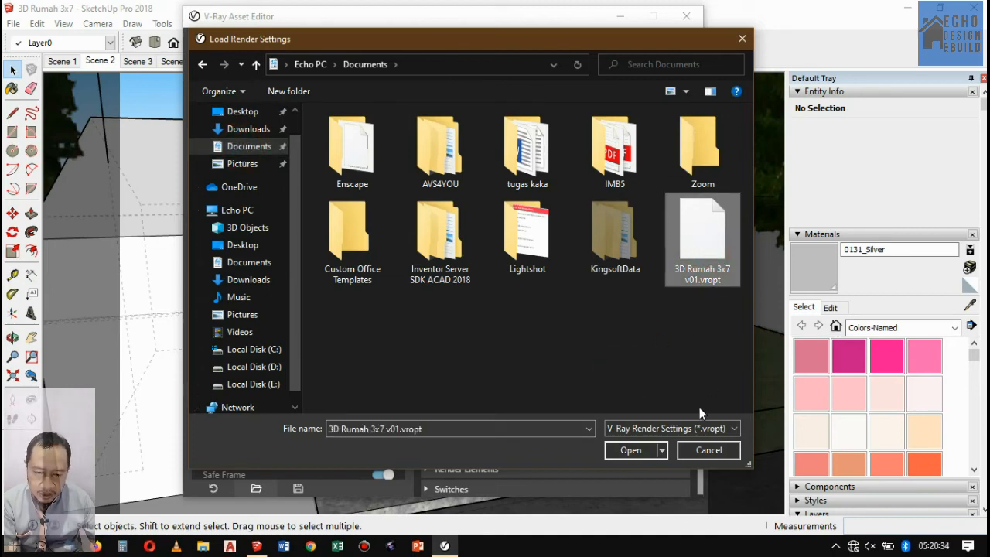
{"action": "left_click", "coordinate": [735, 434]}
{"action": "left_click", "coordinate": [731, 445]}
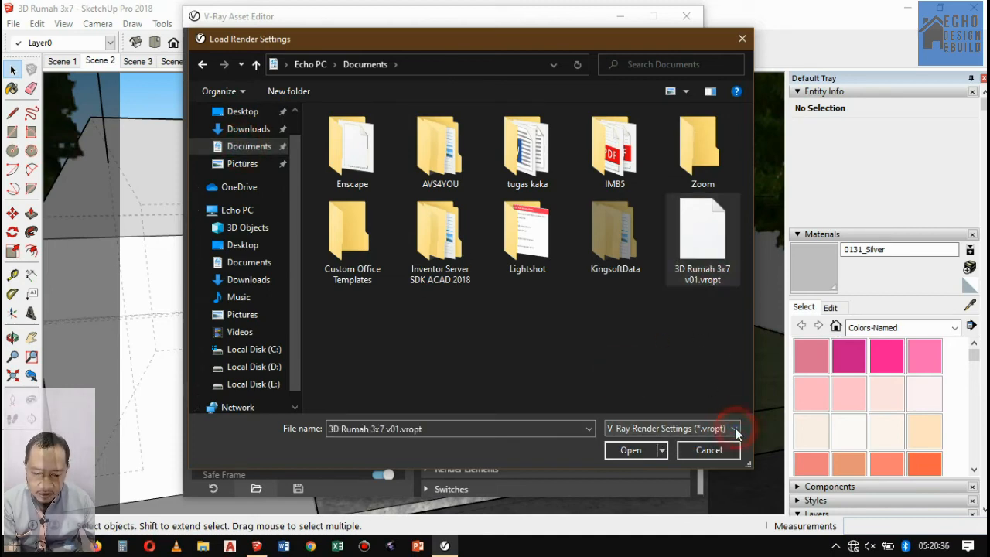
{"action": "left_click", "coordinate": [700, 453]}
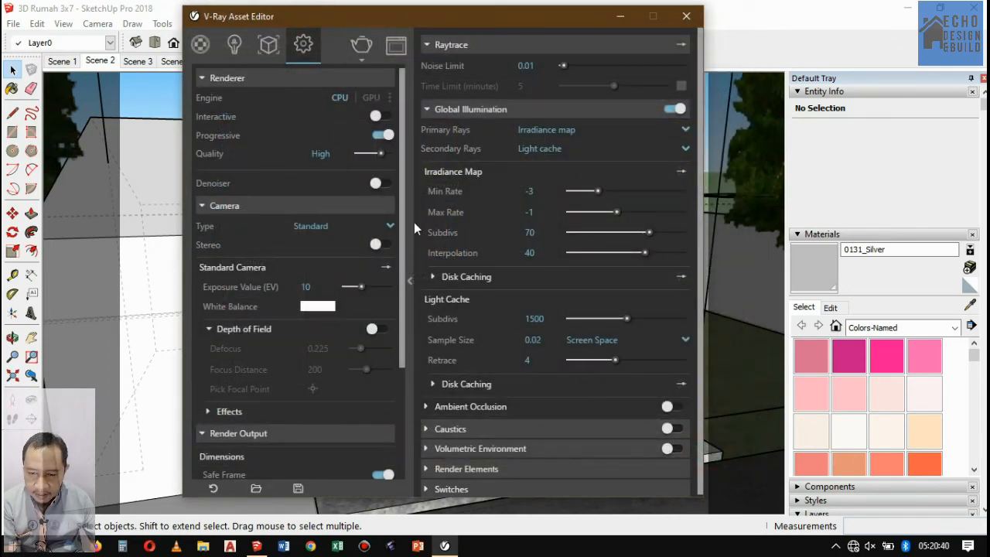
{"action": "left_click", "coordinate": [256, 488]}
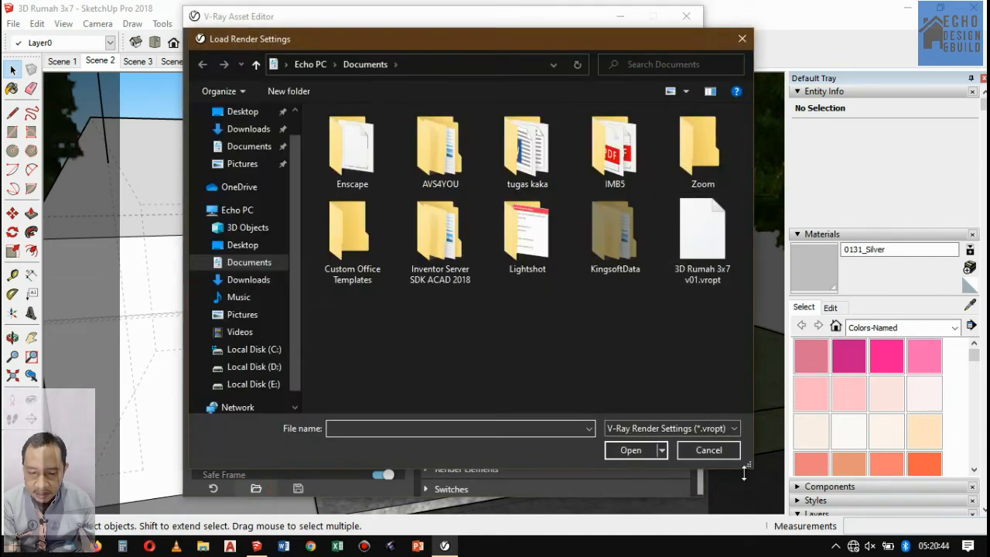
{"action": "left_click", "coordinate": [708, 450]}
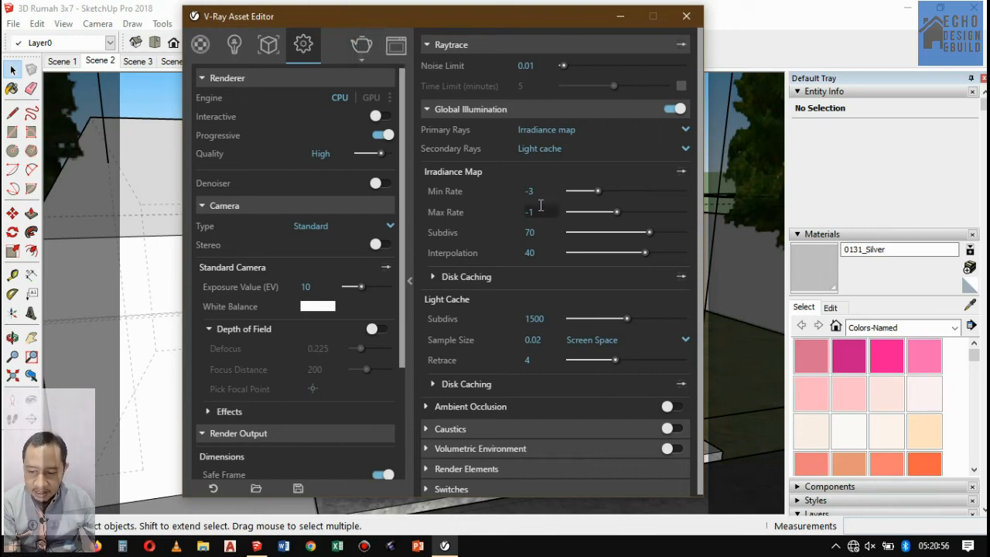
Start the V-Ray render of the Scene 2 exterior view with the configured settings.
{"action": "left_click", "coordinate": [362, 48]}
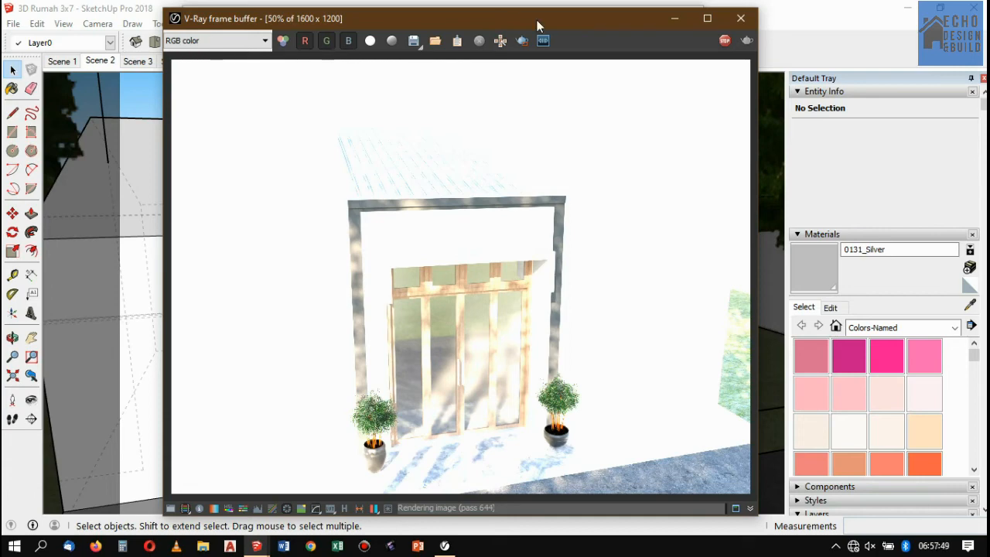
Show the frame buffer's colour corrections, try the exposure and contrast adjustments, reset both to about zero, and enable the Exposure correction.
{"action": "left_click", "coordinate": [171, 508]}
{"action": "left_click_drag", "start_coordinate": [864, 90], "coordinate": [789, 92]}
{"action": "mouse_move", "coordinate": [873, 140]}
{"action": "left_mouse_down"}
{"action": "mouse_move", "coordinate": [896, 138]}
{"action": "mouse_move", "coordinate": [887, 141]}
{"action": "left_mouse_up"}
{"action": "left_click", "coordinate": [771, 62]}
{"action": "left_click_drag", "start_coordinate": [789, 90], "coordinate": [865, 91]}
{"action": "left_click_drag", "start_coordinate": [887, 140], "coordinate": [864, 142]}
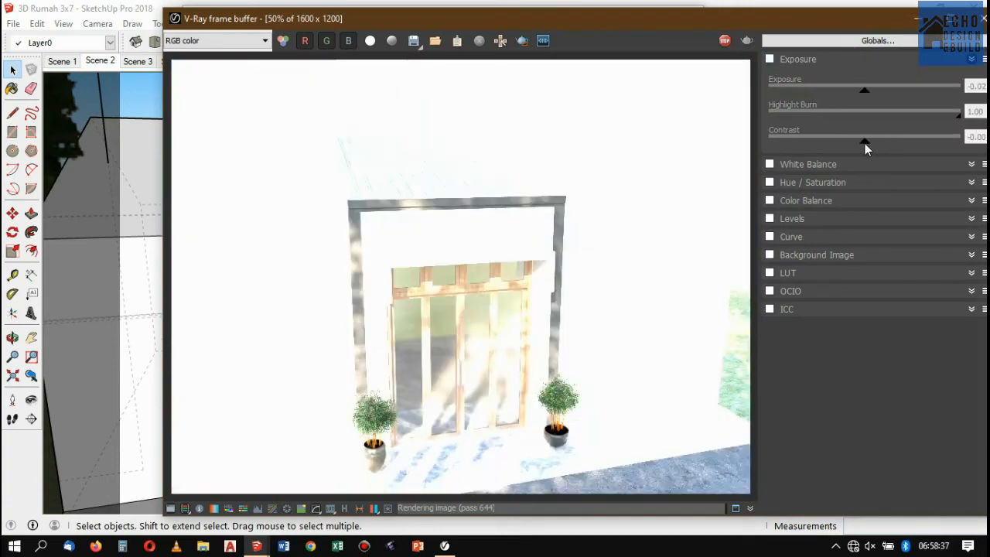
{"action": "left_click", "coordinate": [771, 59]}
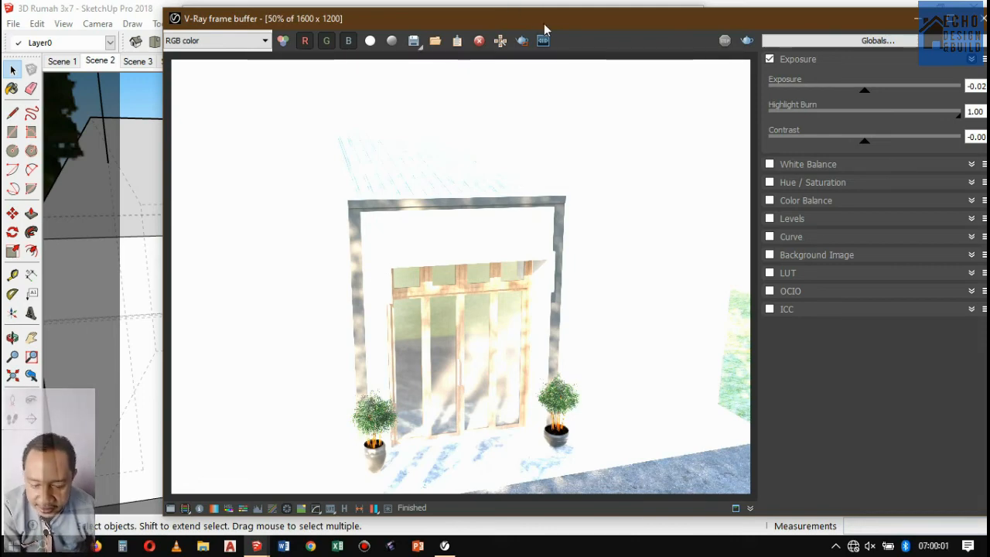
{"action": "left_click_drag", "start_coordinate": [553, 21], "coordinate": [514, 21]}
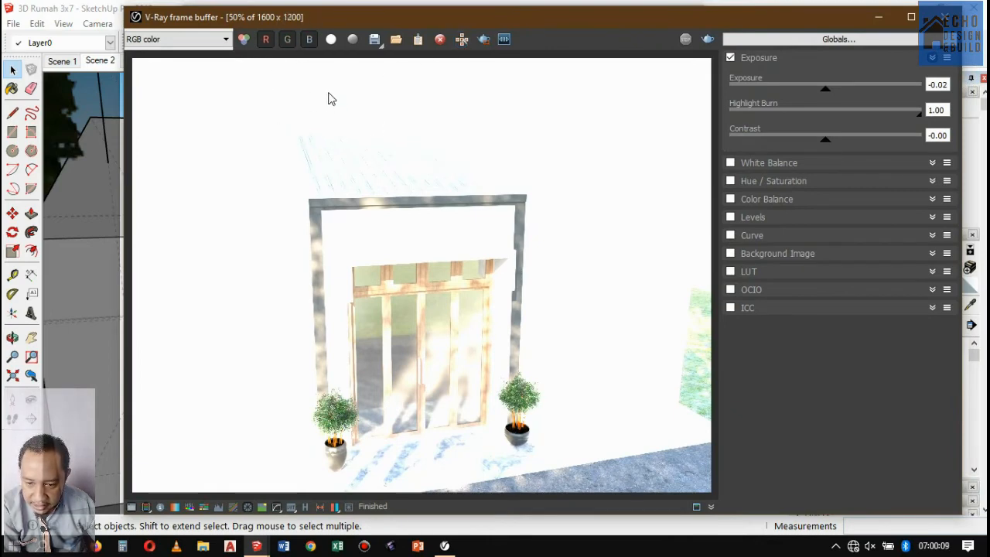
{"action": "left_click_drag", "start_coordinate": [376, 10], "coordinate": [505, 367]}
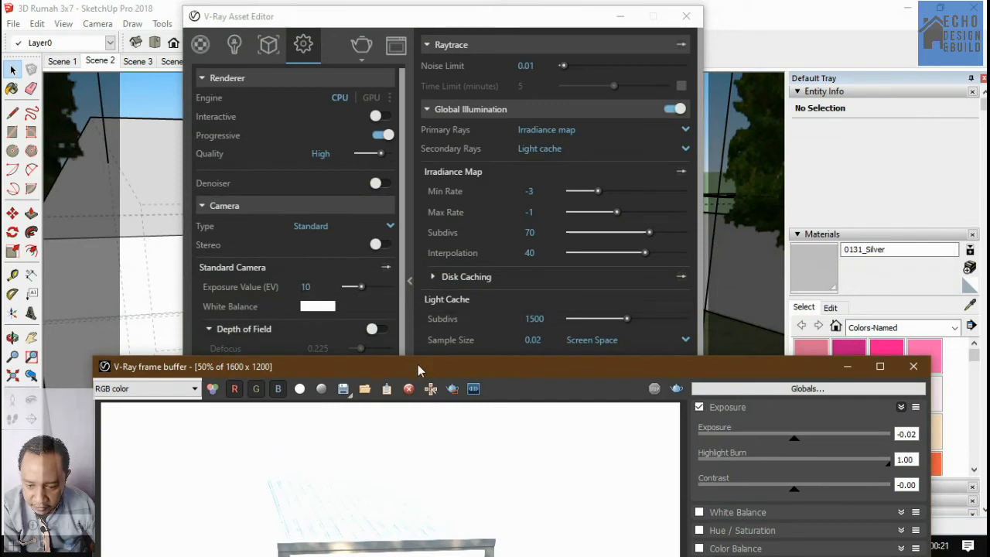
{"action": "left_click_drag", "start_coordinate": [417, 366], "coordinate": [438, 25]}
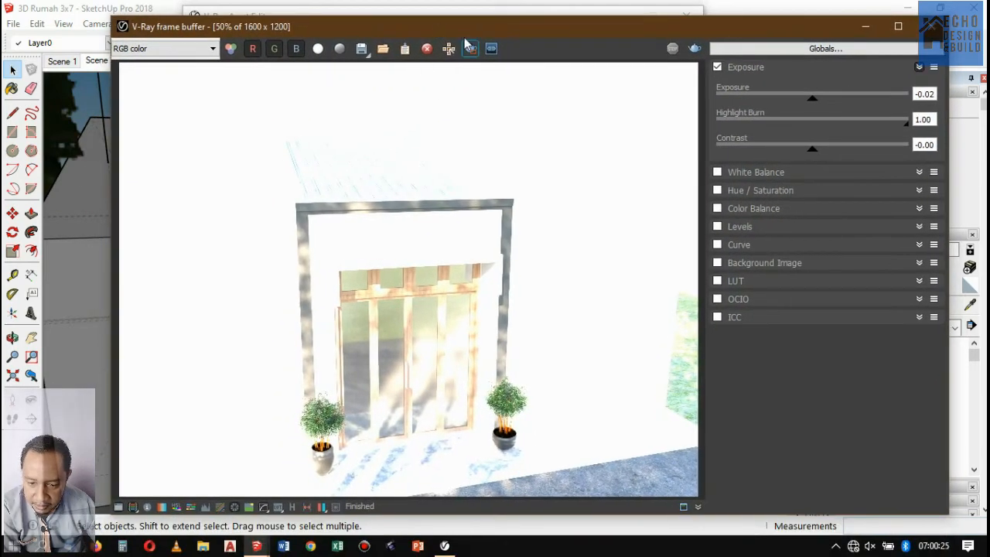
{"action": "left_click_drag", "start_coordinate": [480, 28], "coordinate": [476, 46]}
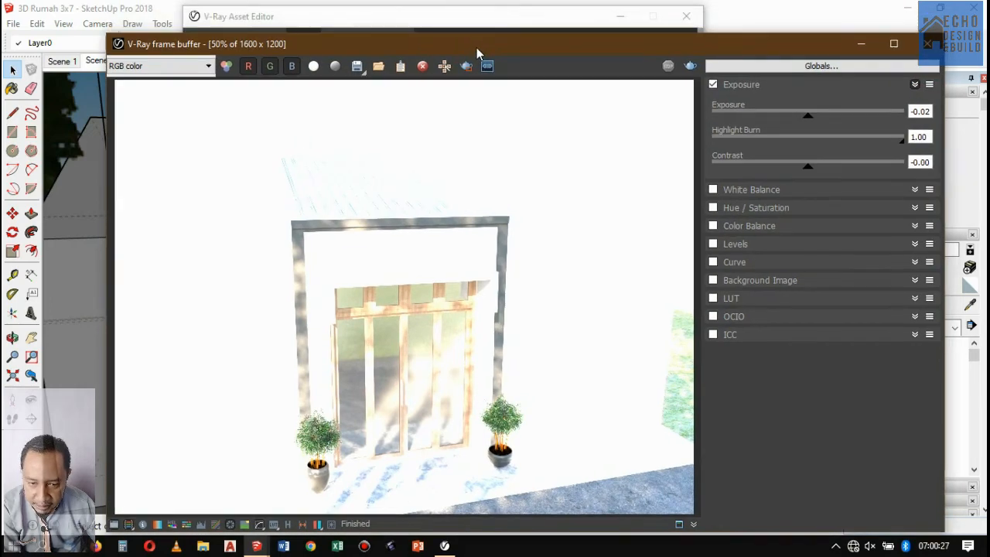
{"action": "left_click_drag", "start_coordinate": [773, 46], "coordinate": [774, 33]}
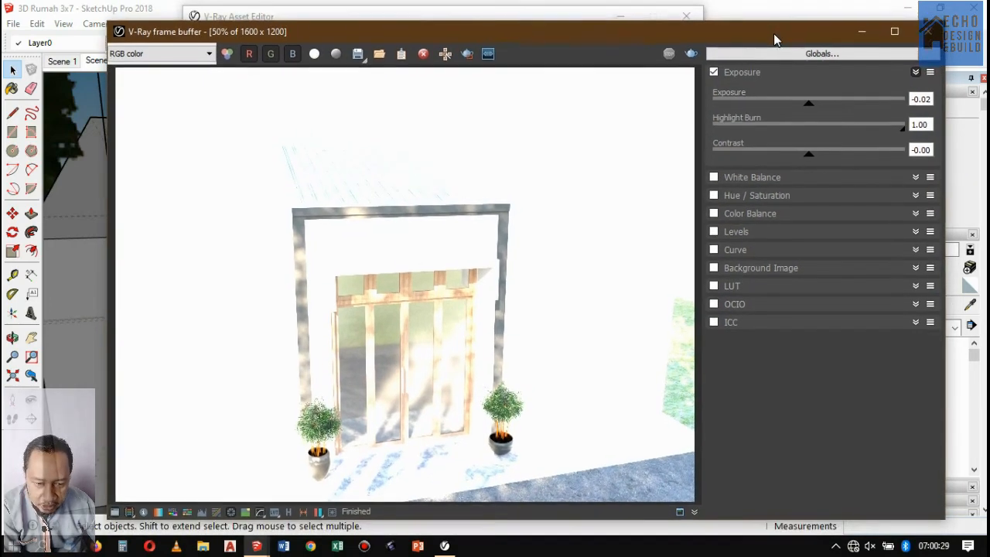
Compare the render with and without the Exposure correction, and lower its exposure to -3.83 with the correction enabled.
{"action": "left_click", "coordinate": [712, 72]}
{"action": "left_click", "coordinate": [712, 71]}
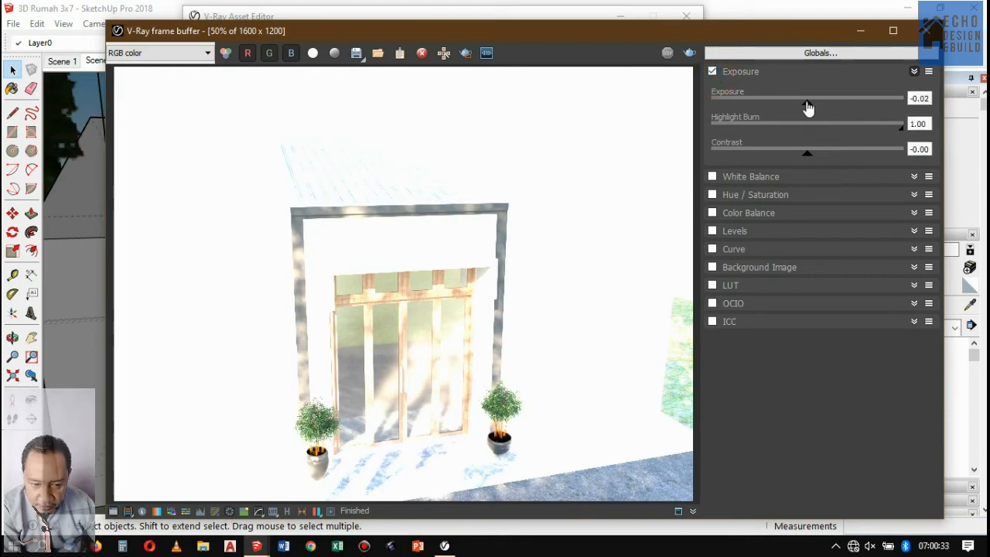
{"action": "mouse_move", "coordinate": [808, 106]}
{"action": "left_mouse_down"}
{"action": "mouse_move", "coordinate": [740, 106]}
{"action": "mouse_move", "coordinate": [778, 116]}
{"action": "mouse_move", "coordinate": [808, 108]}
{"action": "mouse_move", "coordinate": [741, 104]}
{"action": "mouse_move", "coordinate": [806, 111]}
{"action": "left_mouse_up"}
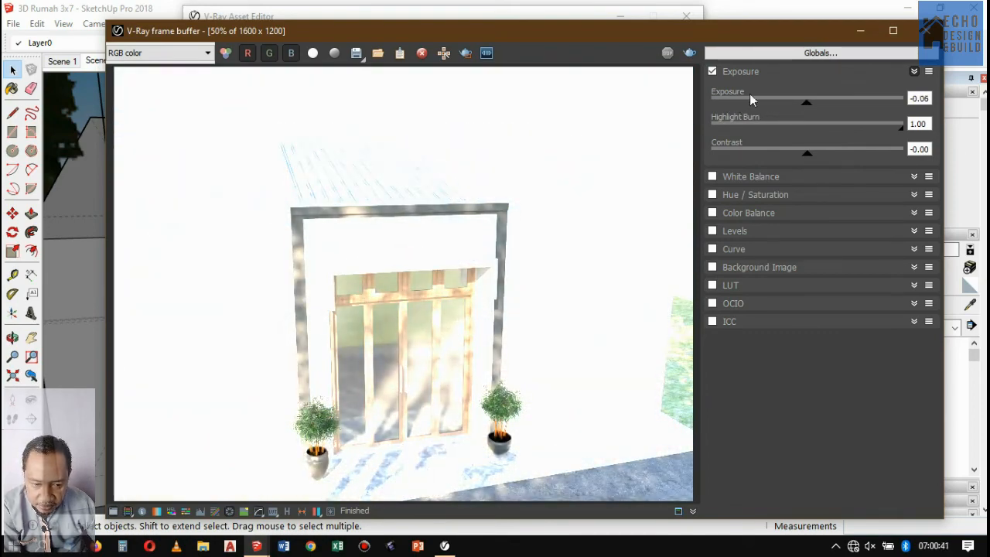
{"action": "left_click", "coordinate": [713, 74]}
{"action": "left_click", "coordinate": [713, 74]}
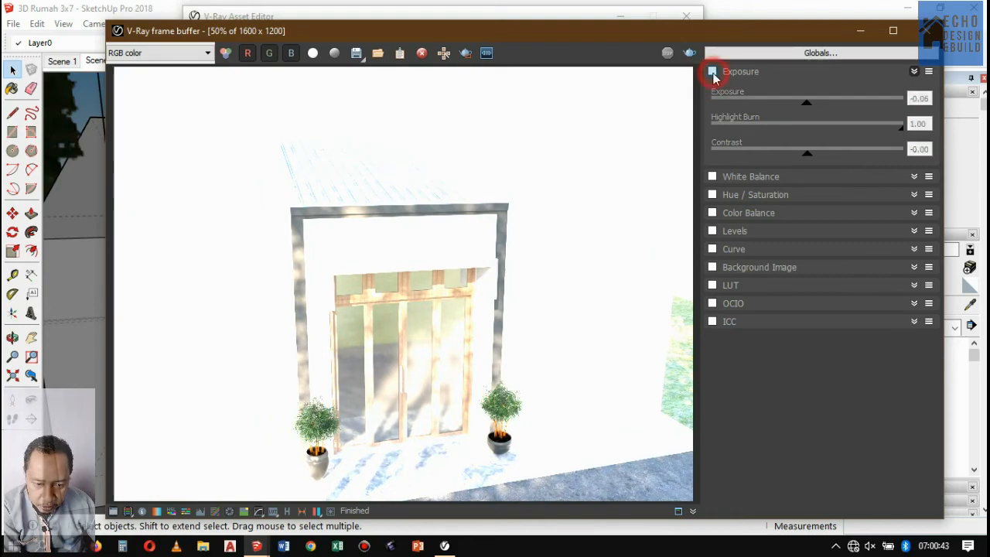
{"action": "left_click_drag", "start_coordinate": [807, 103], "coordinate": [735, 114]}
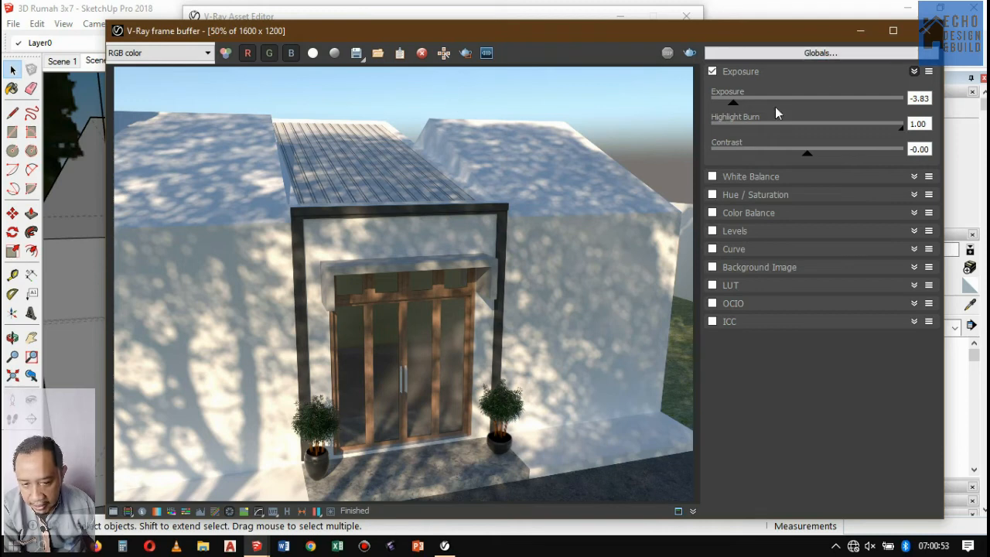
{"action": "left_click_drag", "start_coordinate": [737, 106], "coordinate": [734, 102]}
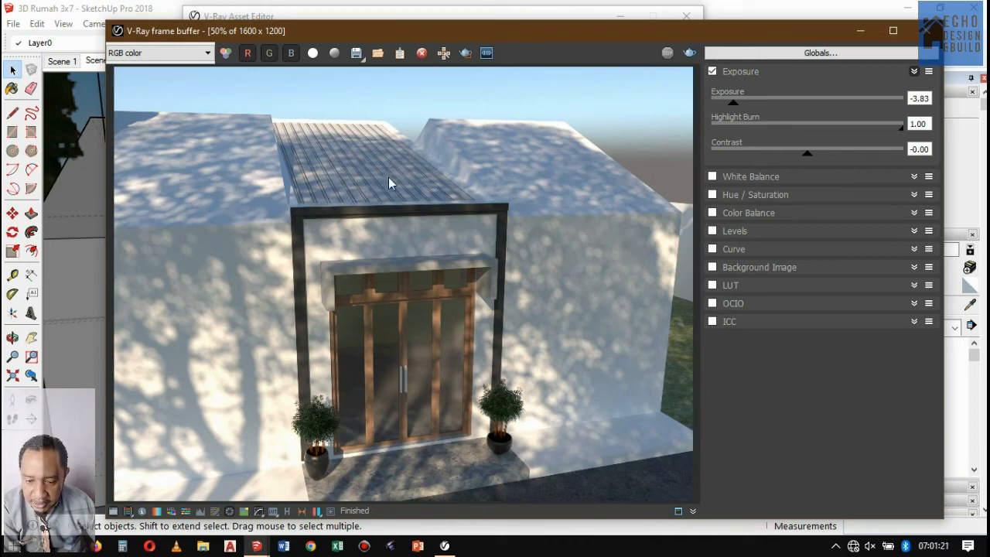
Set the V-Ray renderer quality to Medium in the render settings.
{"action": "left_click", "coordinate": [442, 33]}
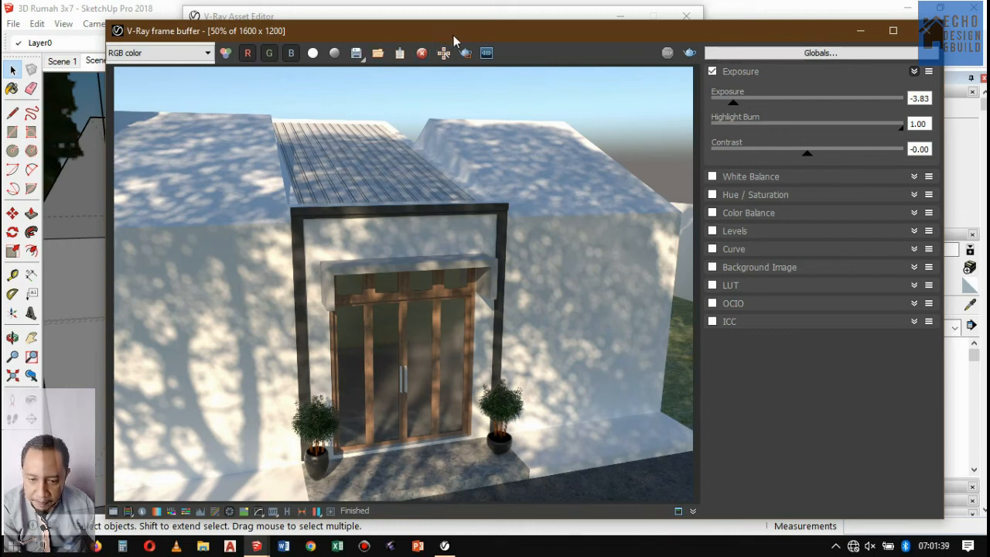
{"action": "left_click_drag", "start_coordinate": [451, 36], "coordinate": [398, 198]}
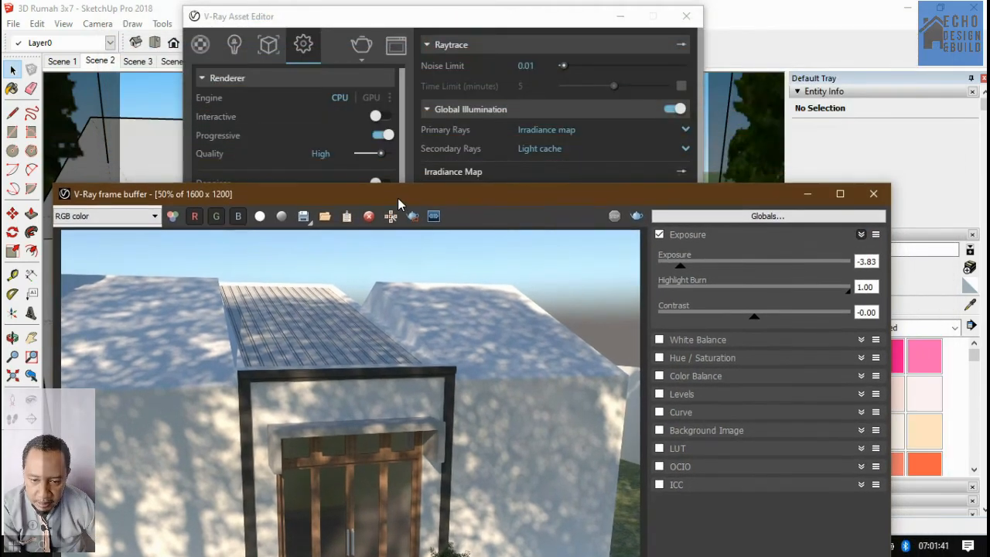
{"action": "left_click", "coordinate": [407, 19]}
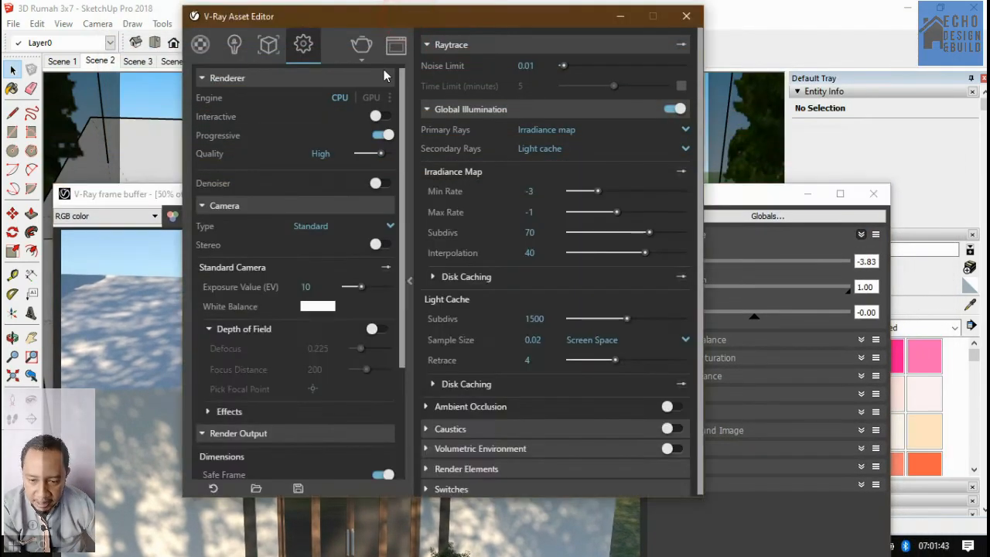
{"action": "left_click", "coordinate": [374, 154]}
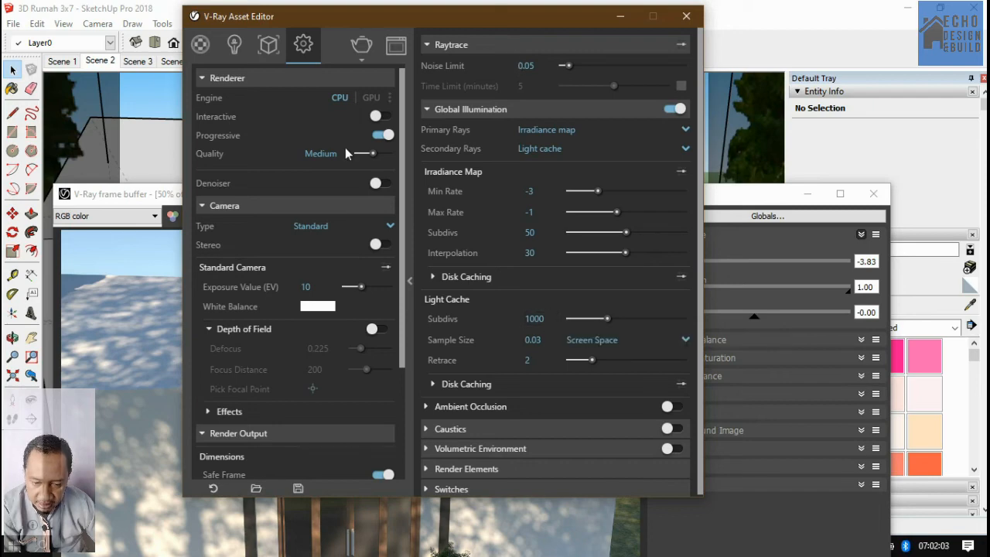
Save the exposure-corrected Scene 2 render as a JPEG image named "contoh view 2" in the Pictures folder.
{"action": "left_click", "coordinate": [153, 196]}
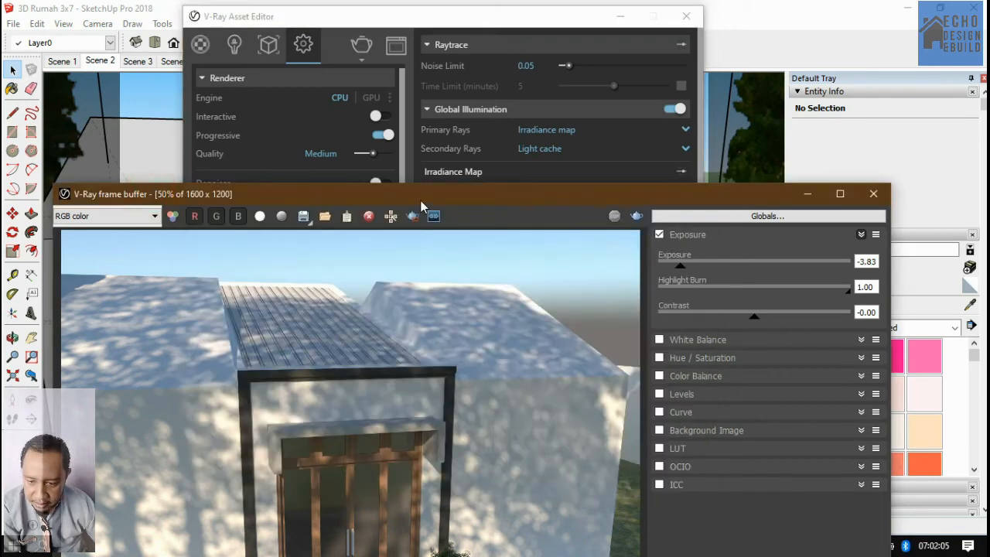
{"action": "left_click_drag", "start_coordinate": [422, 186], "coordinate": [454, 25]}
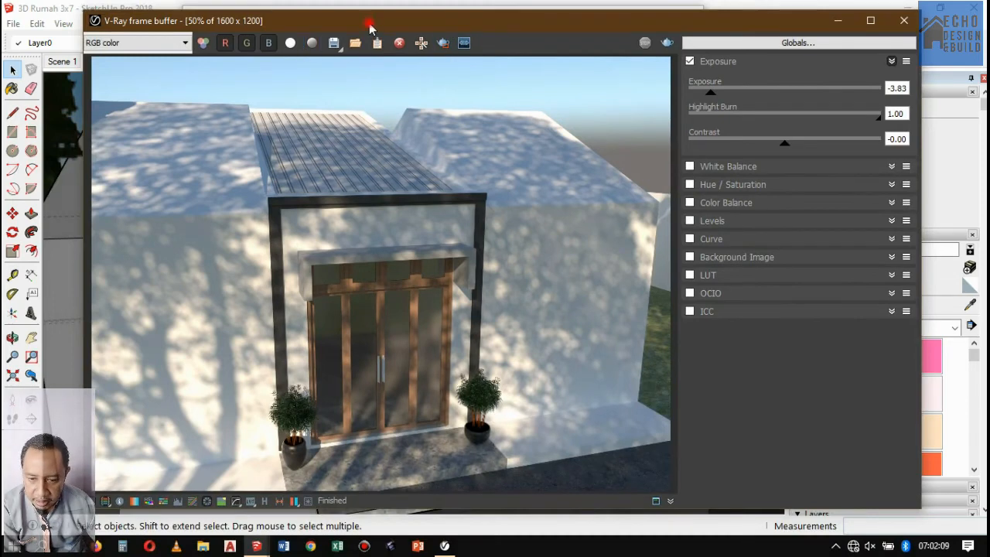
{"action": "left_click_drag", "start_coordinate": [372, 26], "coordinate": [367, 20]}
{"action": "left_click", "coordinate": [329, 36]}
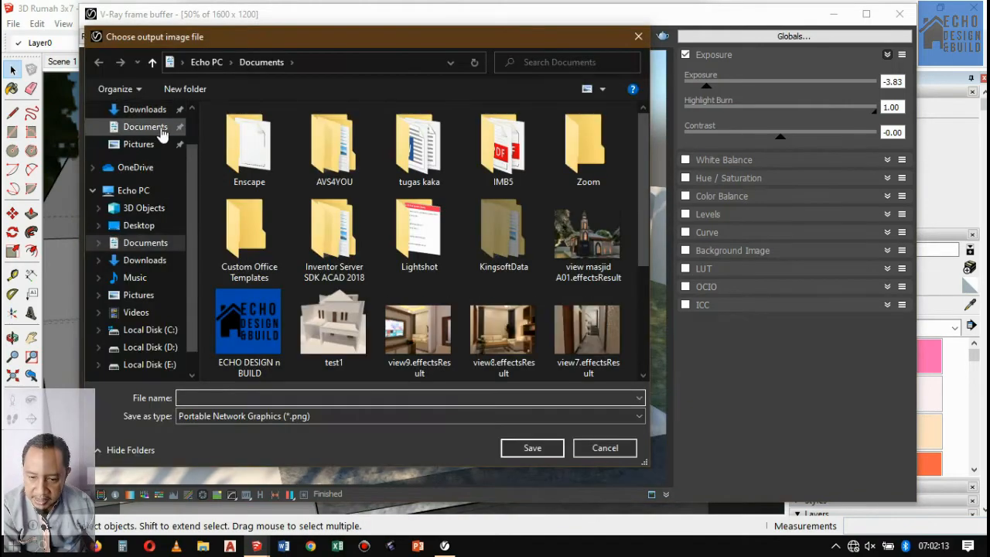
{"action": "left_click", "coordinate": [139, 144]}
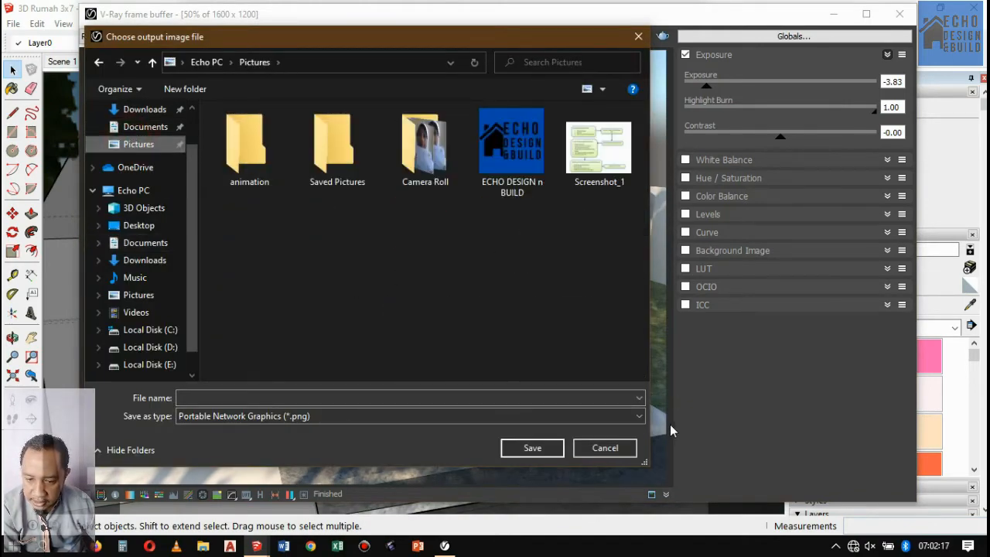
{"action": "left_click", "coordinate": [357, 416]}
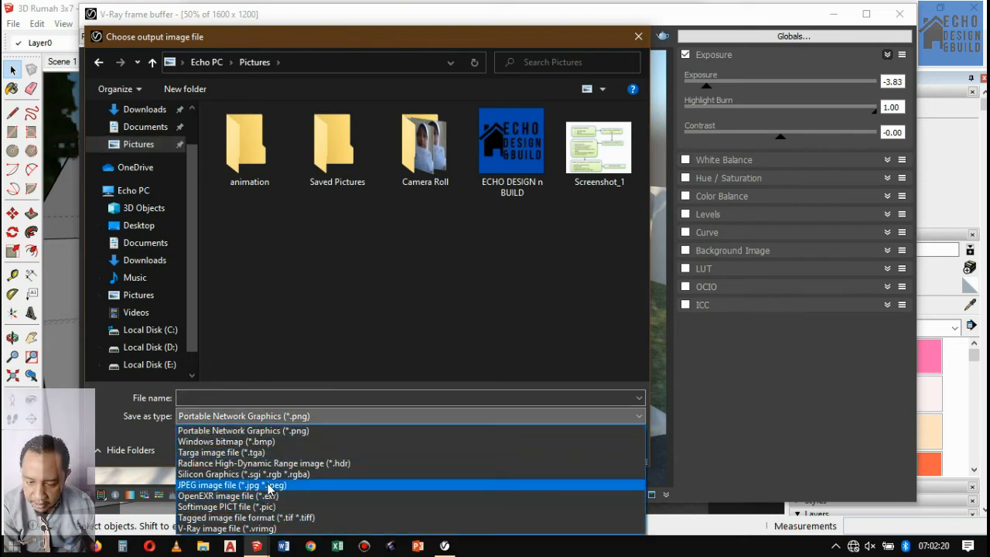
{"action": "left_click", "coordinate": [269, 485]}
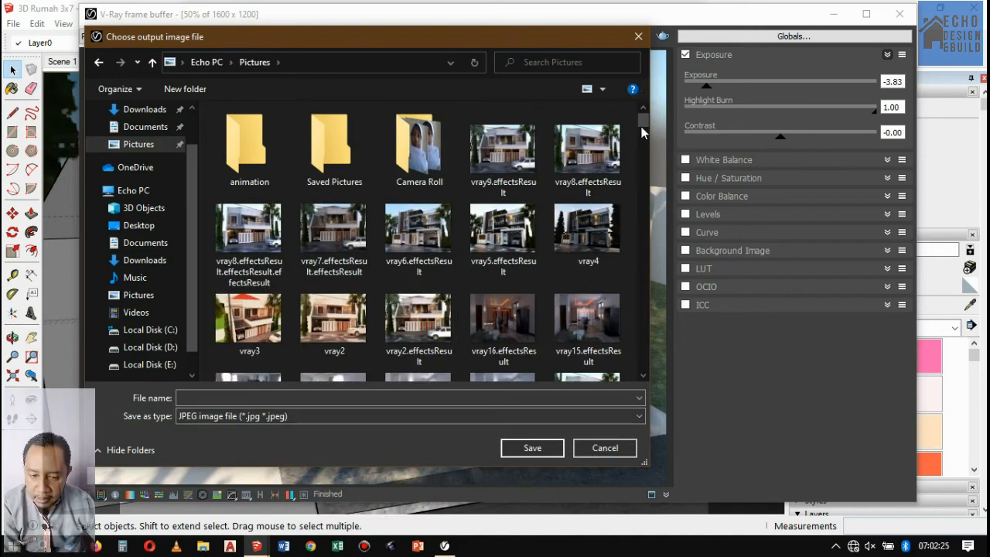
{"action": "left_click", "coordinate": [195, 398]}
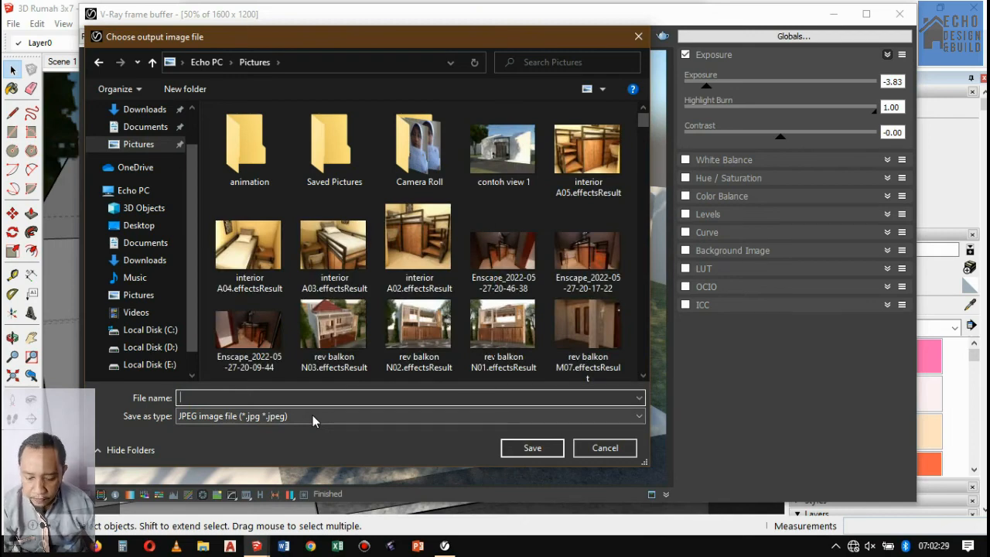
{"action": "type", "text": "cont"}
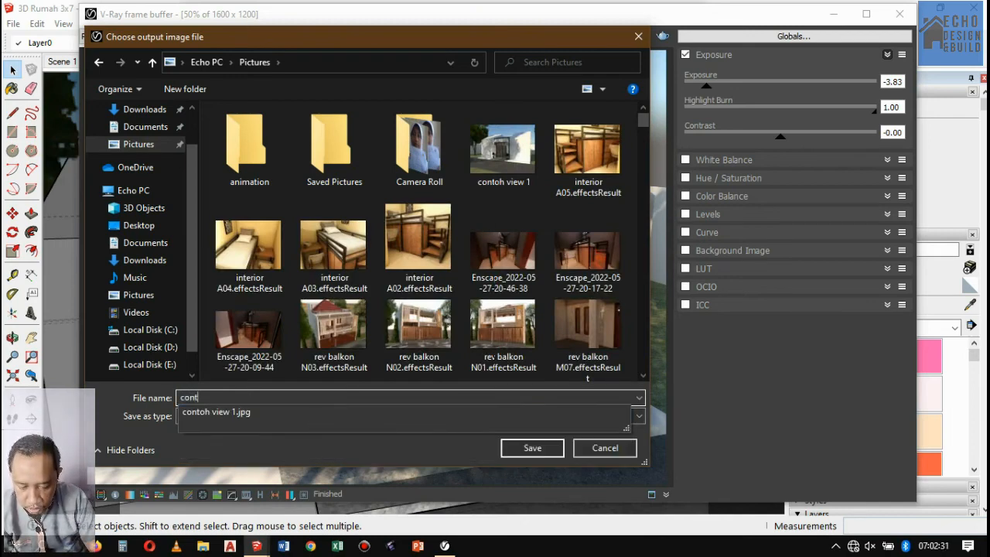
{"action": "type", "text": "oh vie"}
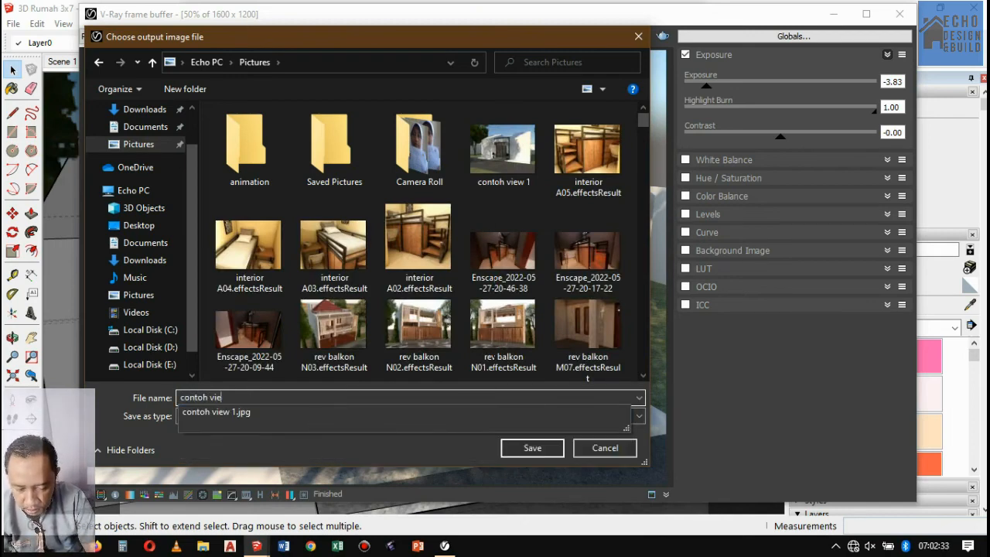
{"action": "type", "text": "w 2"}
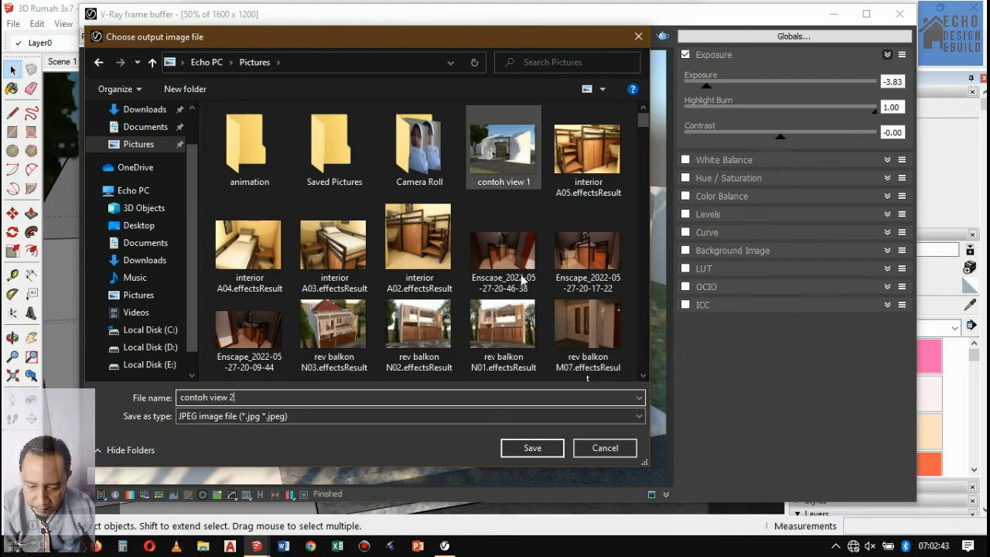
{"action": "left_click", "coordinate": [529, 449]}
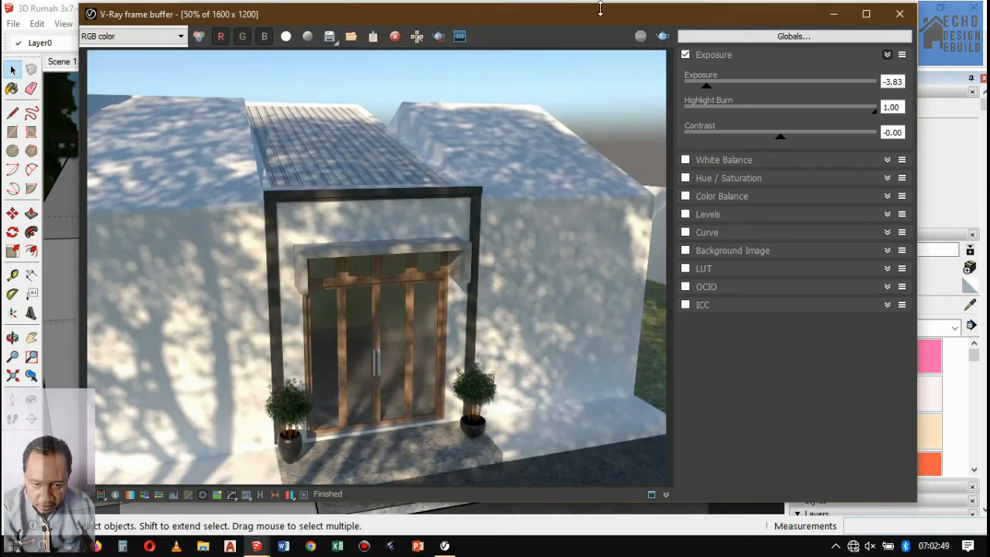
Set the primary rays of the V-Ray global illumination to Brute force.
{"action": "left_click_drag", "start_coordinate": [599, 20], "coordinate": [551, 173]}
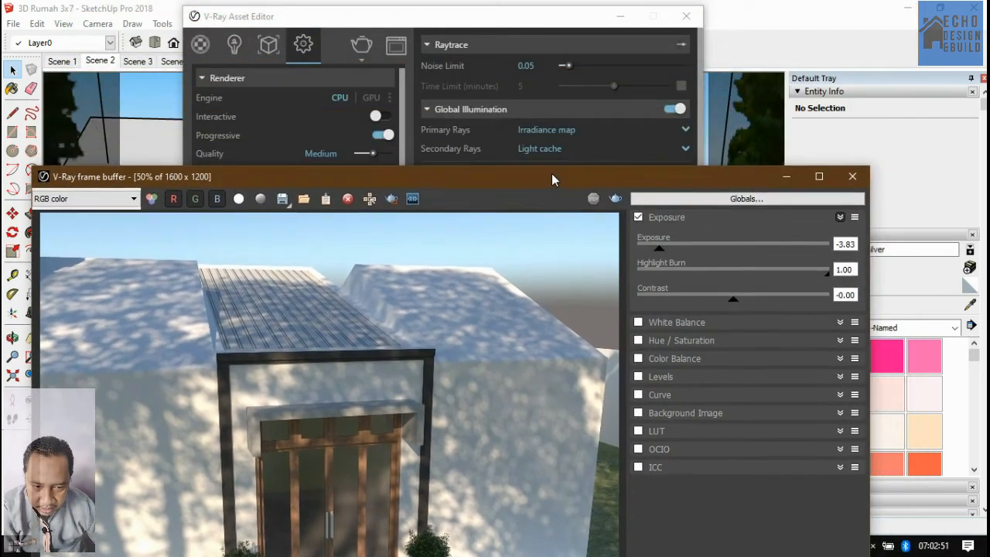
{"action": "left_click", "coordinate": [456, 74]}
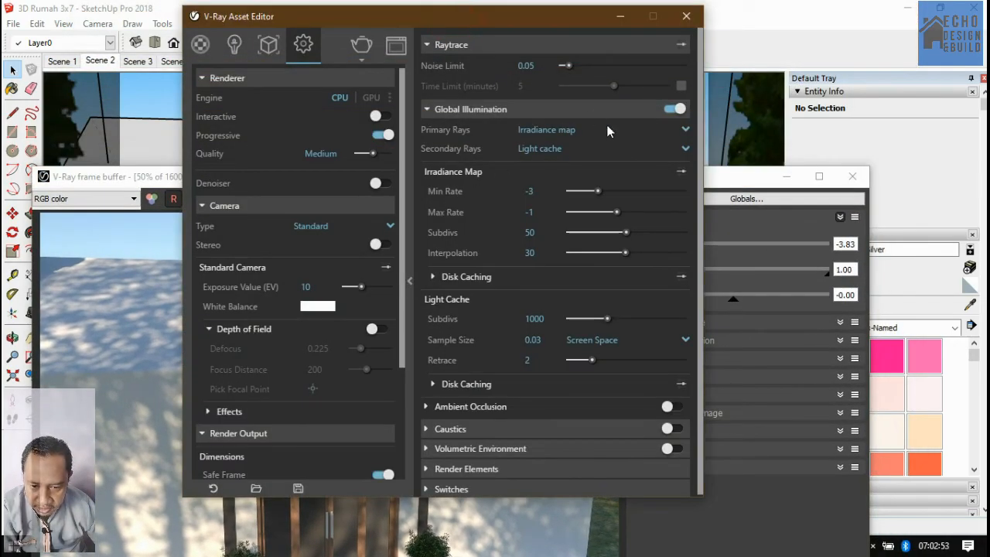
{"action": "left_click", "coordinate": [684, 131]}
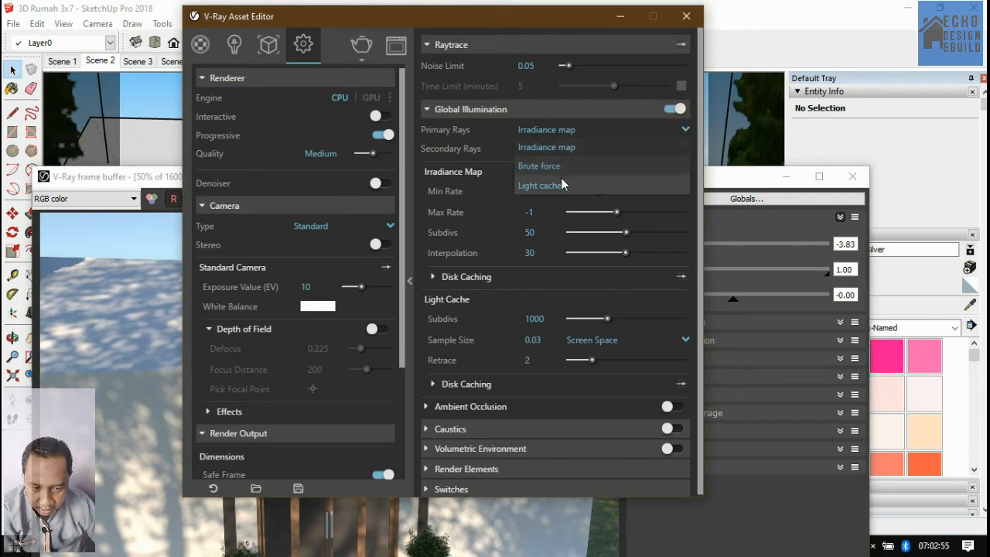
{"action": "left_click", "coordinate": [475, 17]}
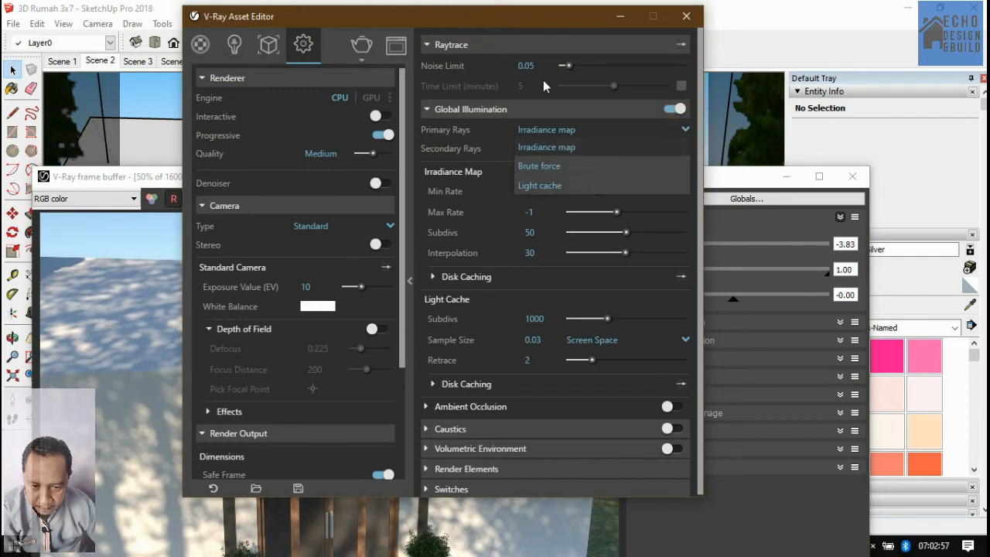
{"action": "left_click", "coordinate": [561, 165]}
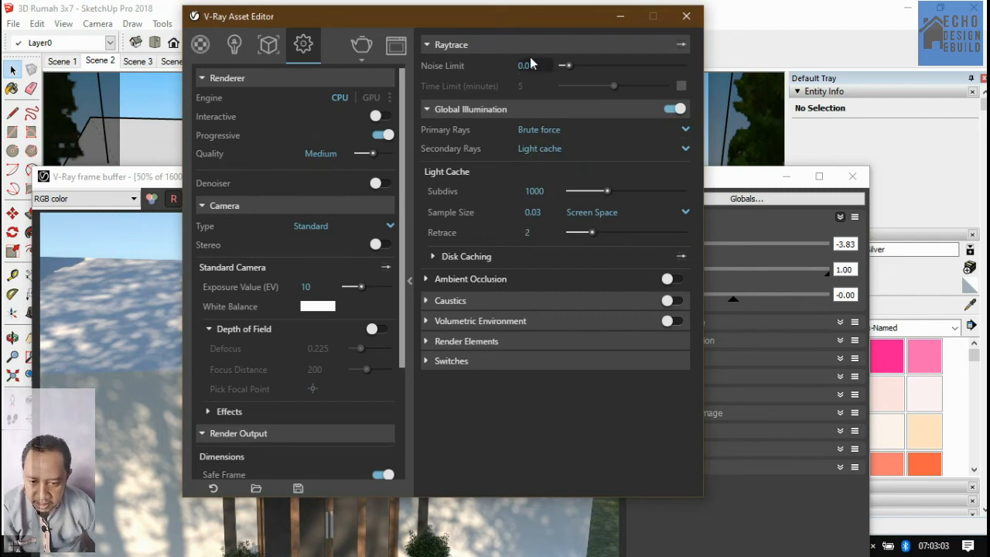
Set the Light Cache subdivs to 2000.
{"action": "left_click", "coordinate": [545, 190]}
{"action": "left_click_drag", "start_coordinate": [545, 190], "coordinate": [516, 194]}
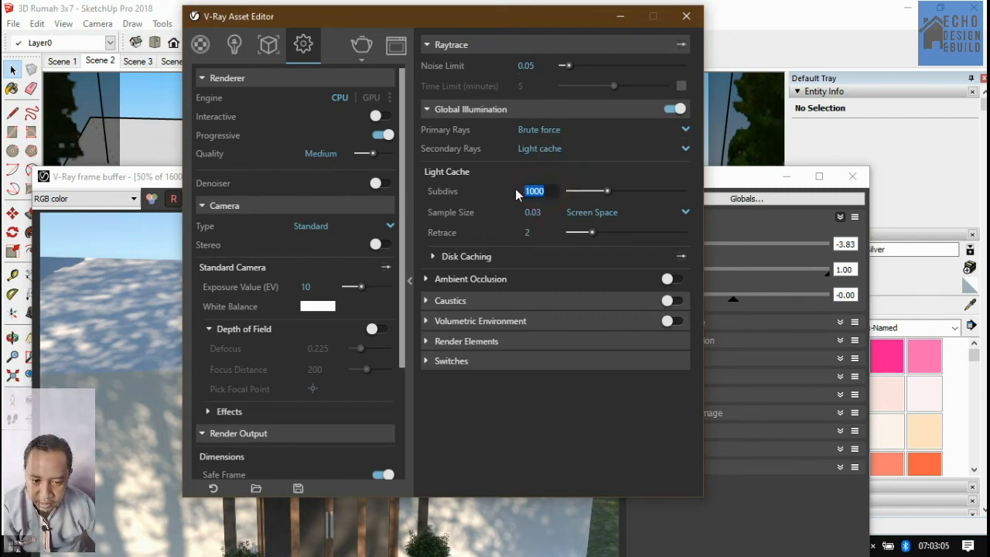
{"action": "type", "text": "200"}
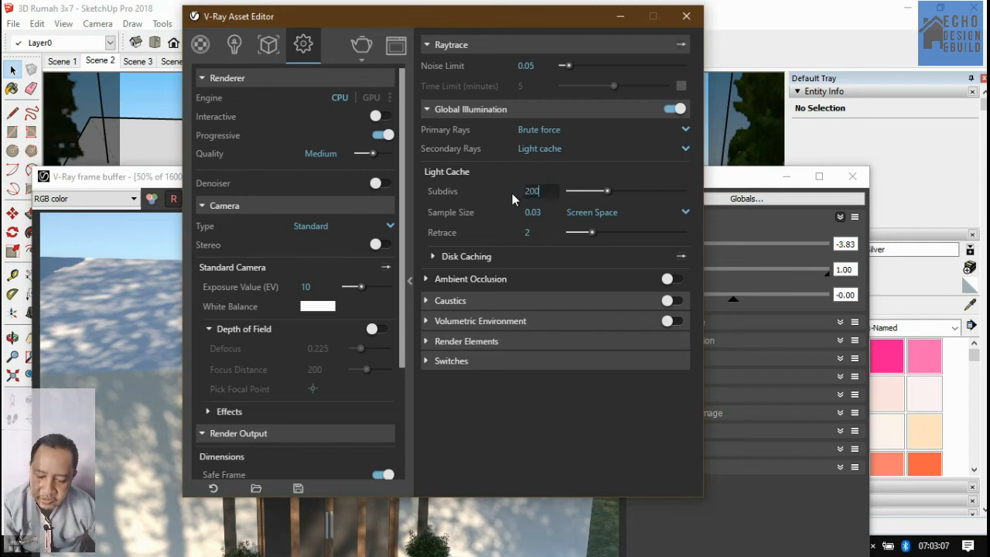
{"action": "type", "text": "0"}
{"action": "left_click", "coordinate": [551, 212]}
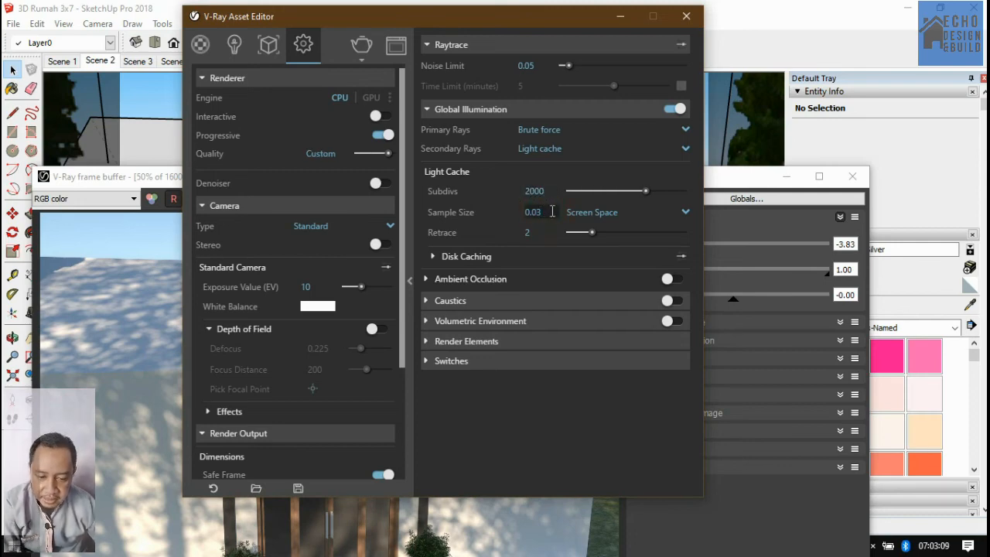
Set the Light Cache sample size to 0.01 and the standard camera's exposure value to 14.
{"action": "key", "text": "BackSpace"}
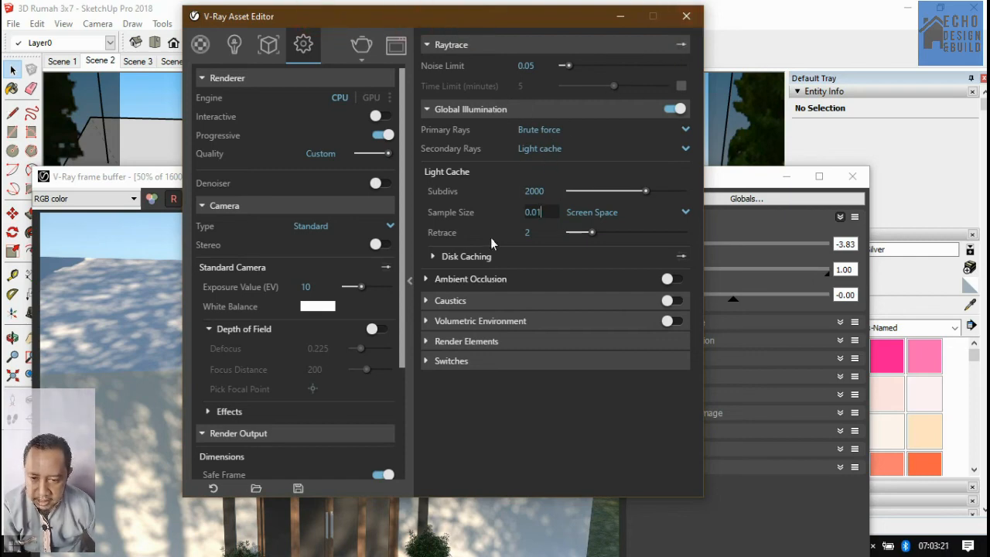
{"action": "left_click", "coordinate": [308, 286]}
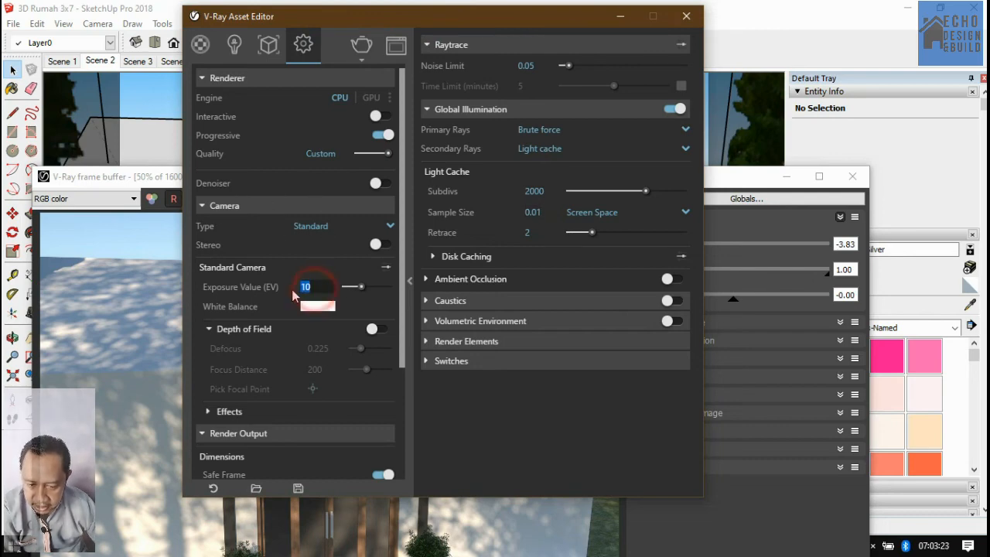
{"action": "type", "text": "14"}
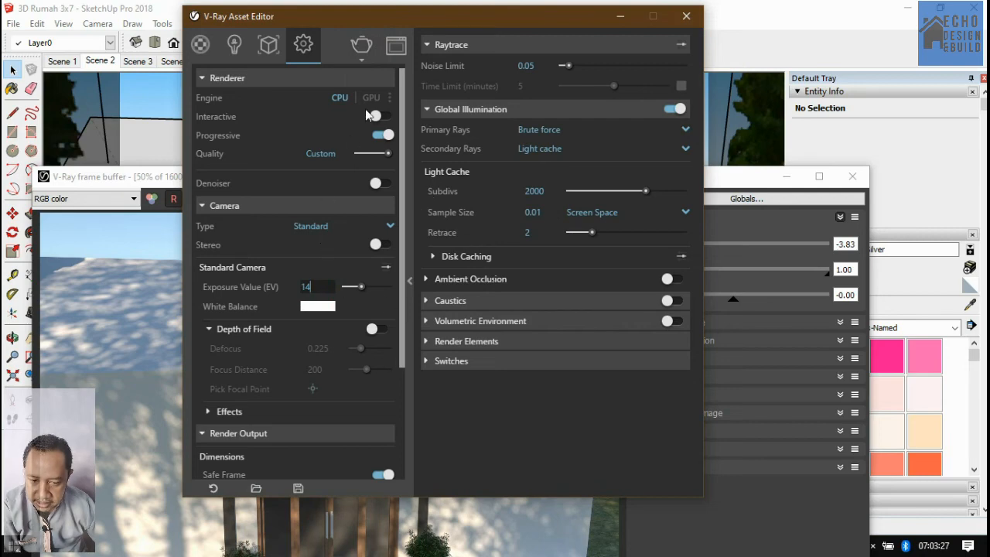
Set the render output image height to 600, giving an 800 x 600 image at the 4:3 aspect ratio.
{"action": "left_click_drag", "start_coordinate": [406, 194], "coordinate": [417, 307]}
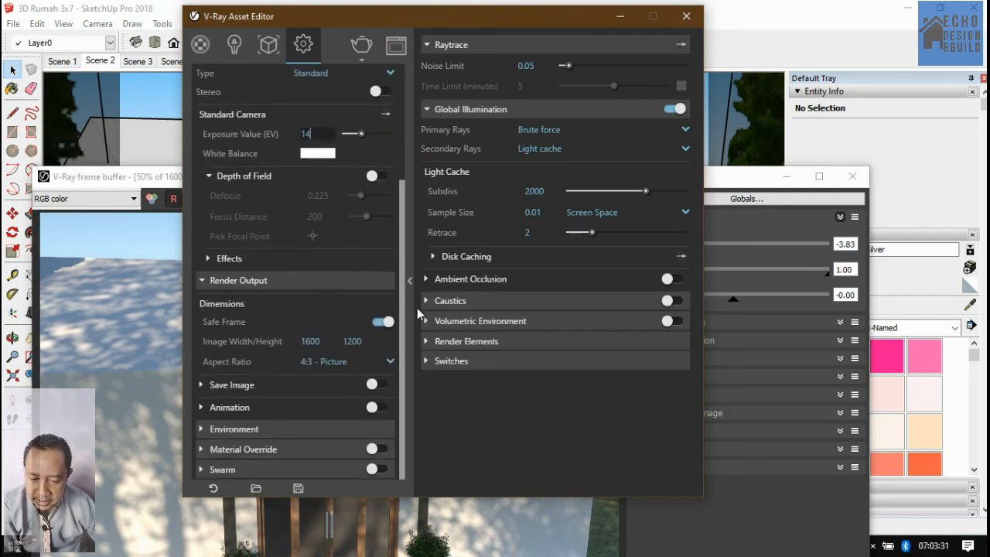
{"action": "double_click", "coordinate": [345, 343]}
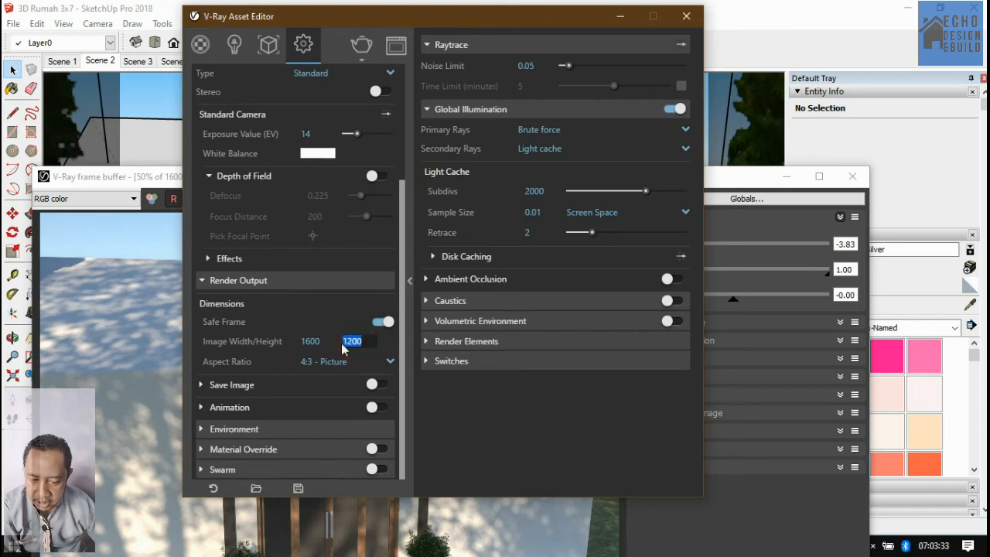
{"action": "type", "text": "600"}
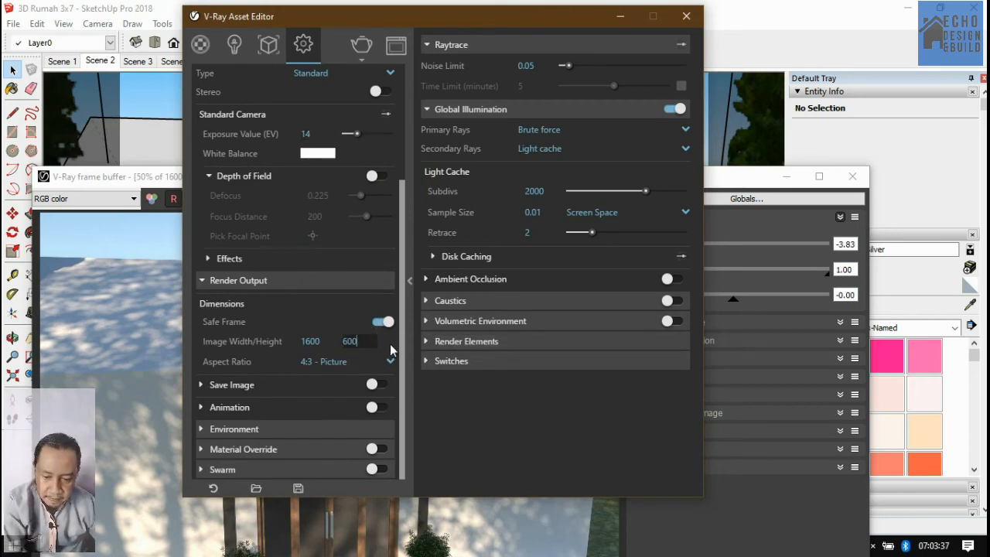
{"action": "key", "text": "Return"}
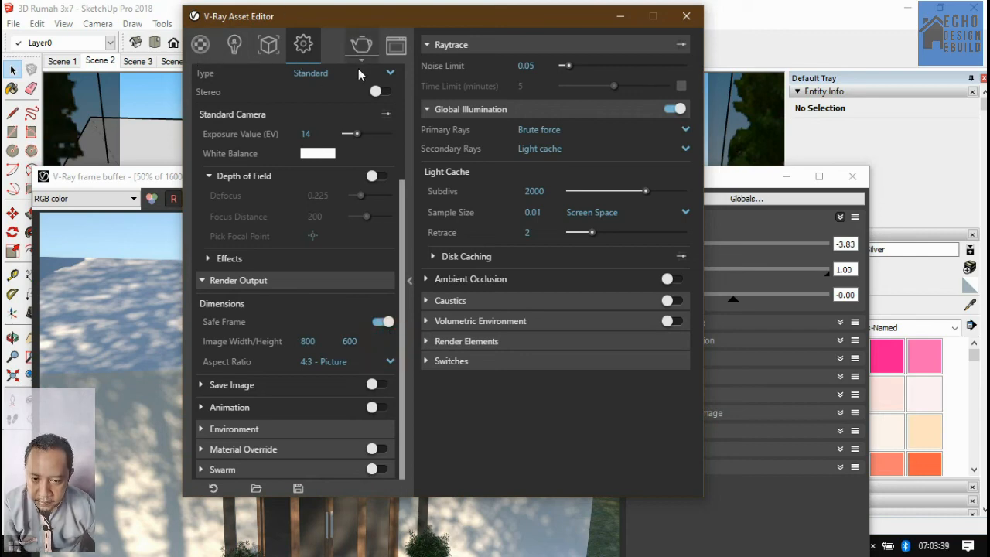
Save the render settings as a V-Ray Render Settings file named "3D Rumah 3x7 02" in the Documents folder.
{"action": "left_click", "coordinate": [298, 488]}
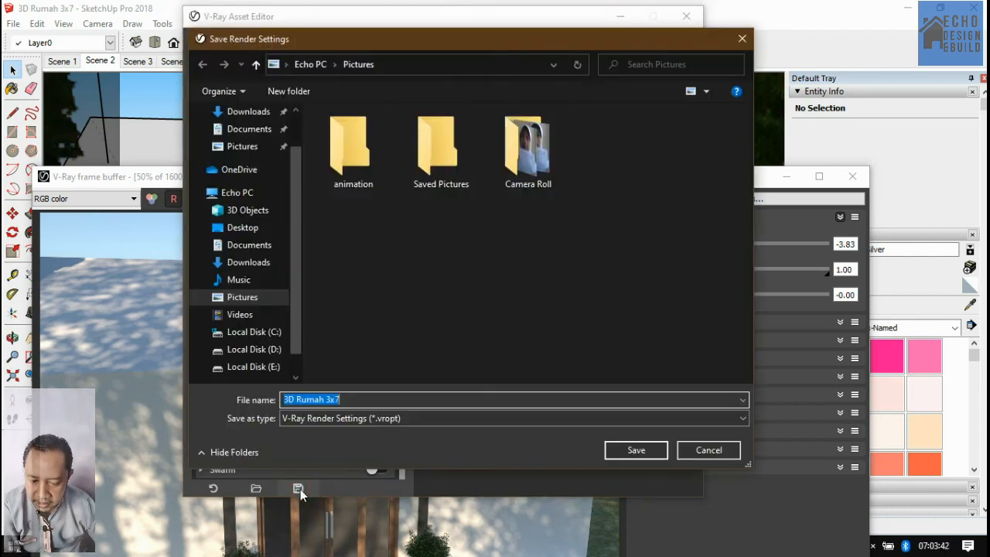
{"action": "left_click", "coordinate": [240, 129]}
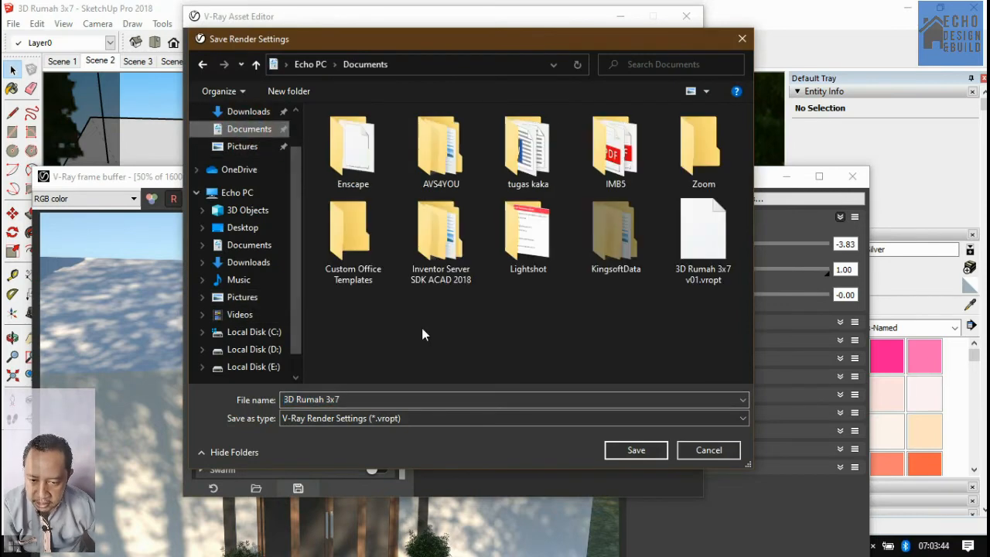
{"action": "left_click", "coordinate": [359, 399]}
{"action": "left_click", "coordinate": [361, 399]}
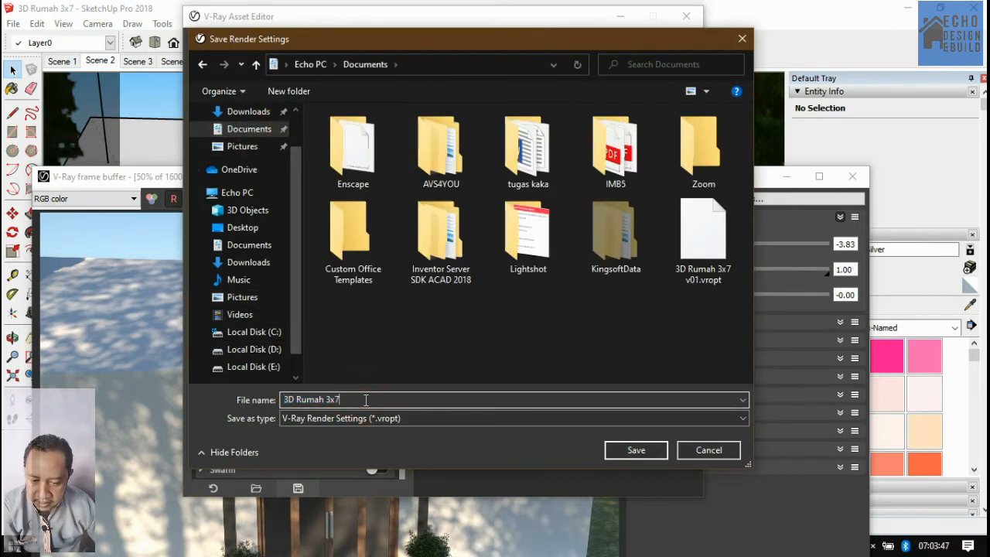
{"action": "type", "text": "02"}
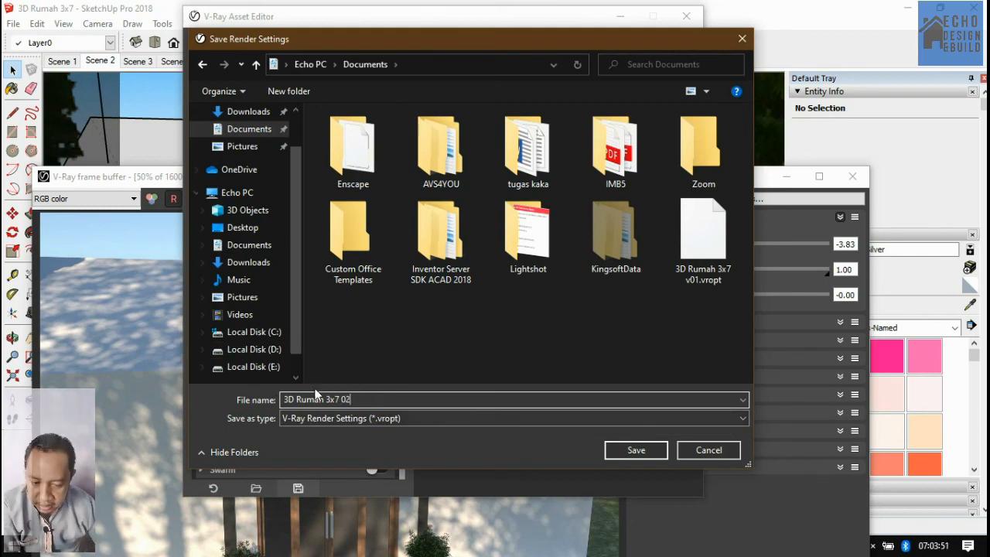
{"action": "left_click", "coordinate": [629, 450]}
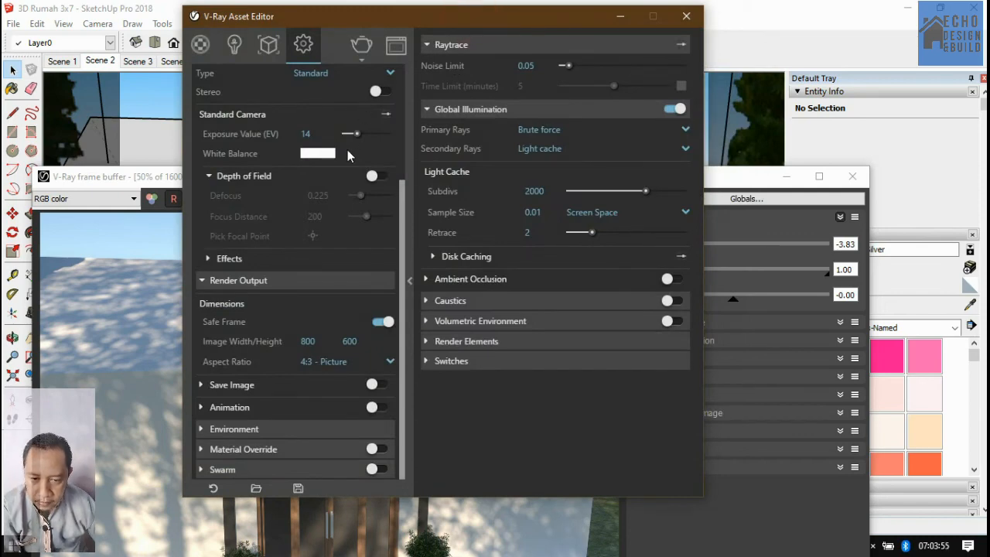
{"action": "left_click_drag", "start_coordinate": [409, 14], "coordinate": [403, 14]}
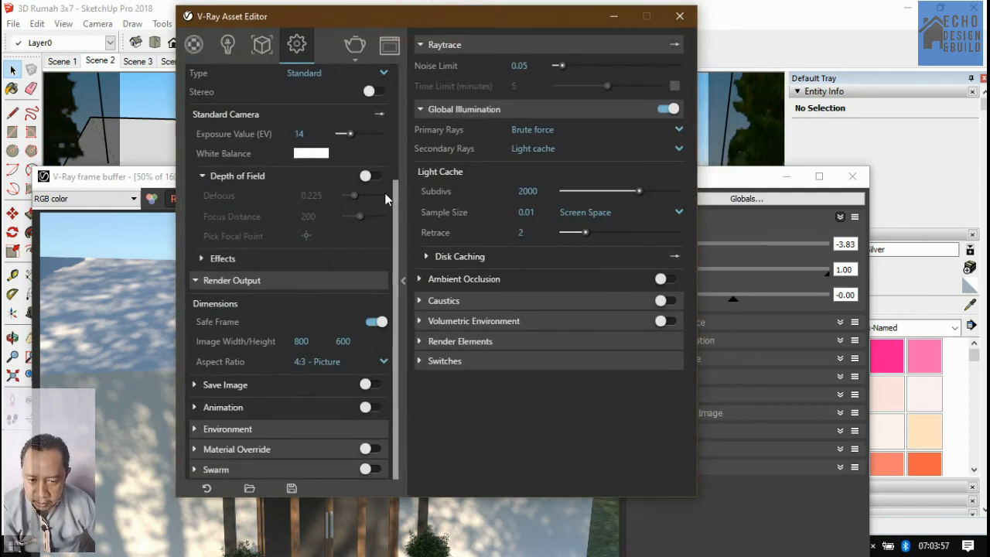
{"action": "left_click_drag", "start_coordinate": [395, 197], "coordinate": [400, 83]}
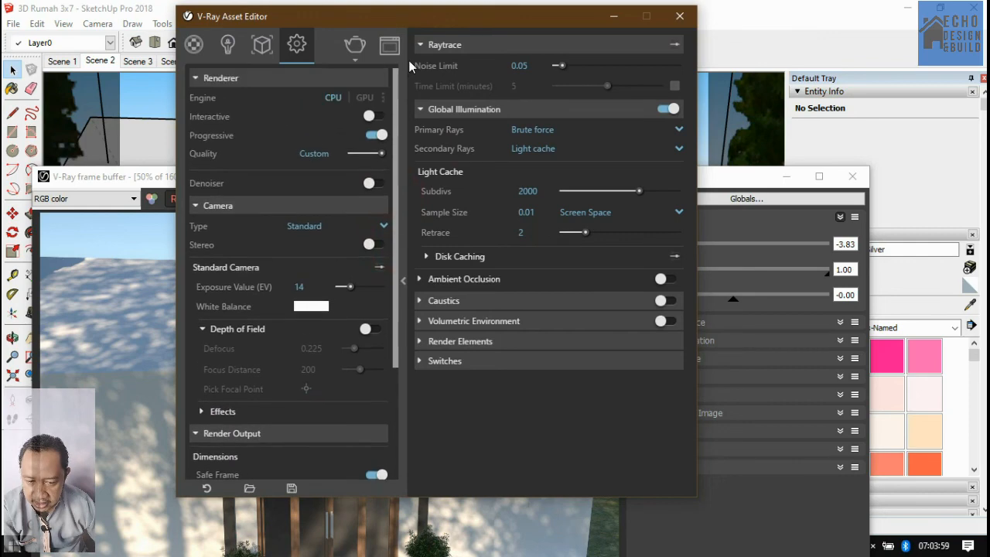
{"action": "left_click", "coordinate": [433, 15]}
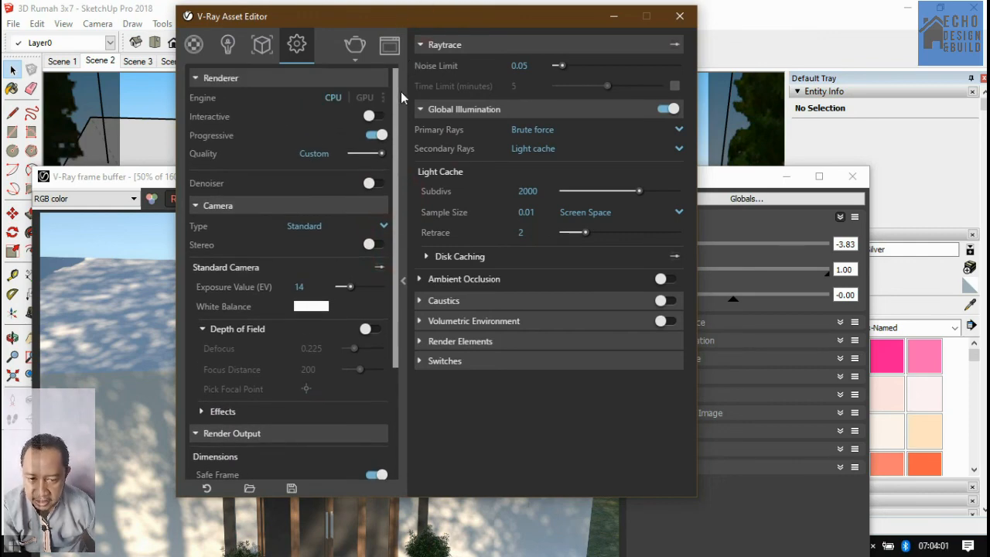
{"action": "left_click_drag", "start_coordinate": [397, 88], "coordinate": [408, 69]}
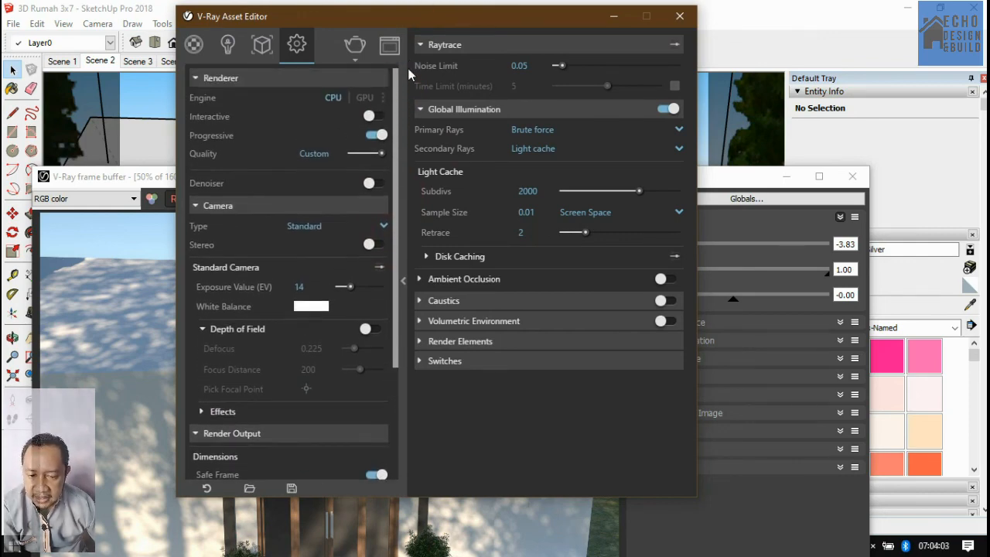
{"action": "left_click", "coordinate": [431, 23]}
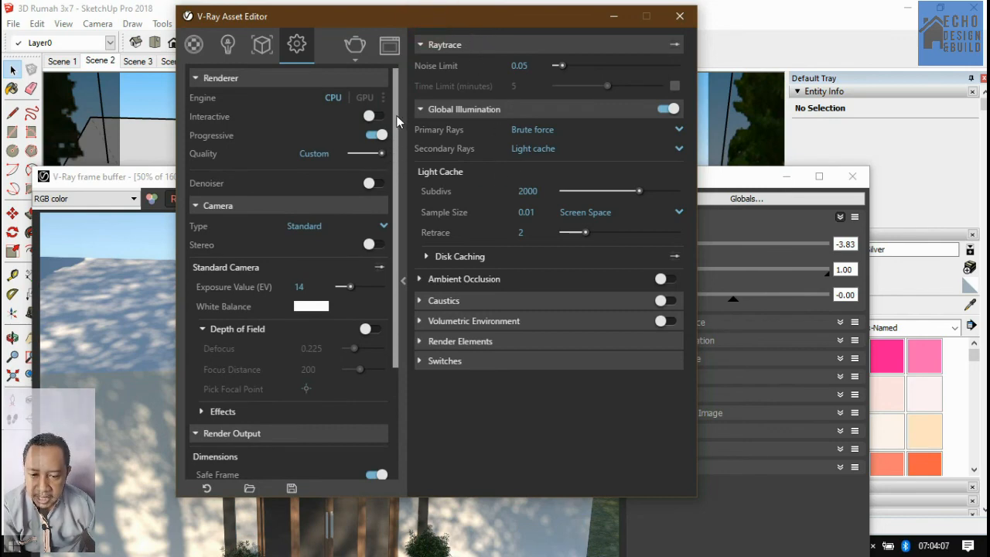
{"action": "scroll", "coordinate": [396, 115], "scroll_direction": "down", "scroll_amount": 4}
{"action": "left_click_drag", "start_coordinate": [401, 180], "coordinate": [400, 70]}
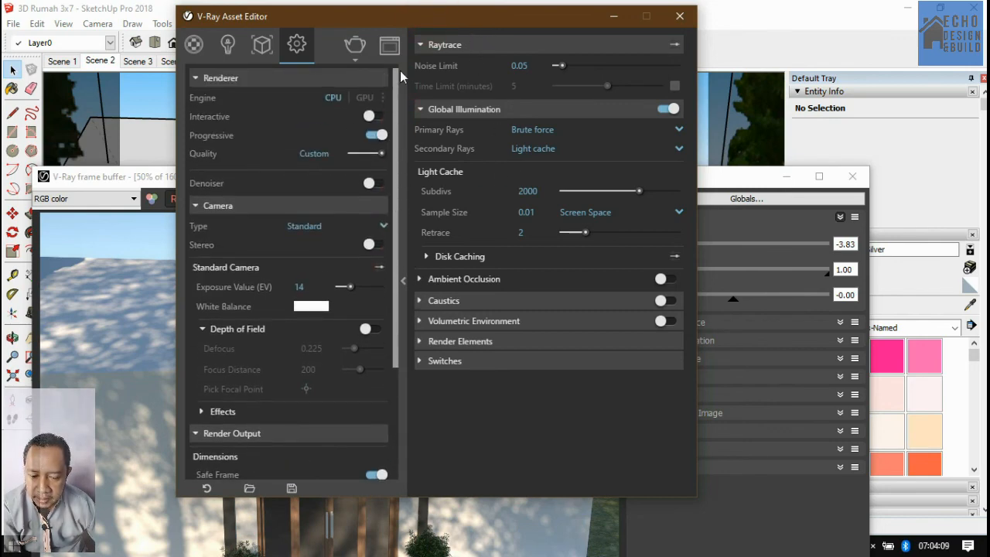
{"action": "left_click", "coordinate": [439, 17]}
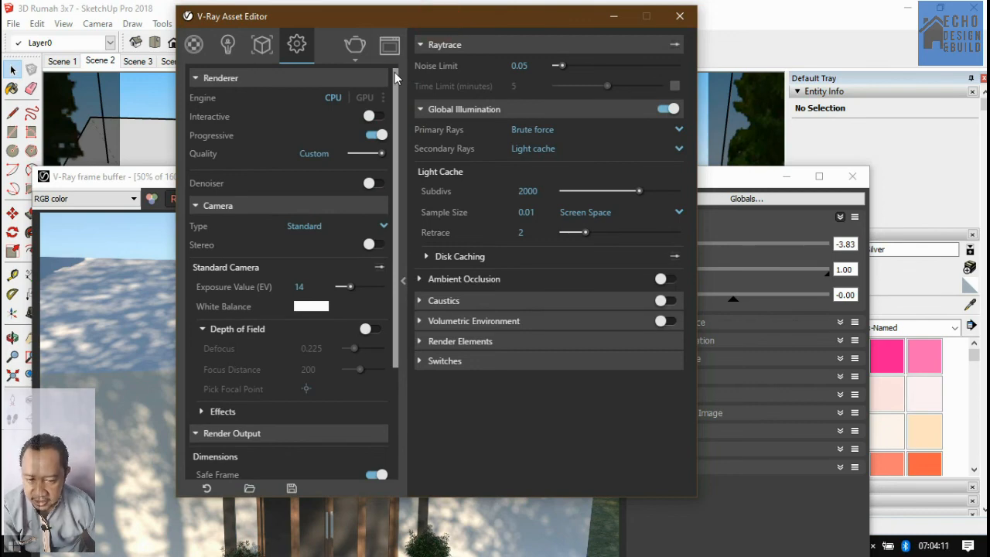
{"action": "left_click_drag", "start_coordinate": [394, 72], "coordinate": [420, 29]}
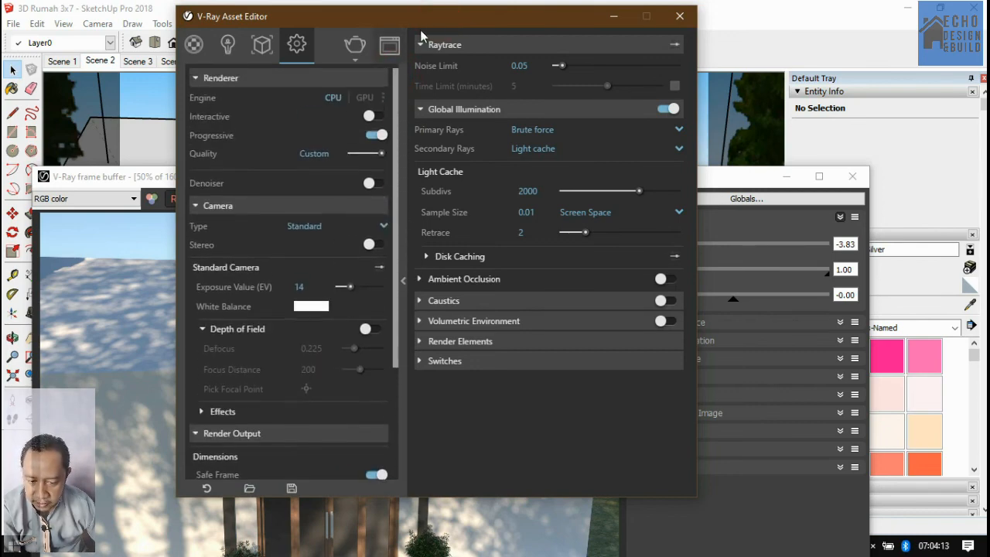
{"action": "left_click", "coordinate": [392, 72]}
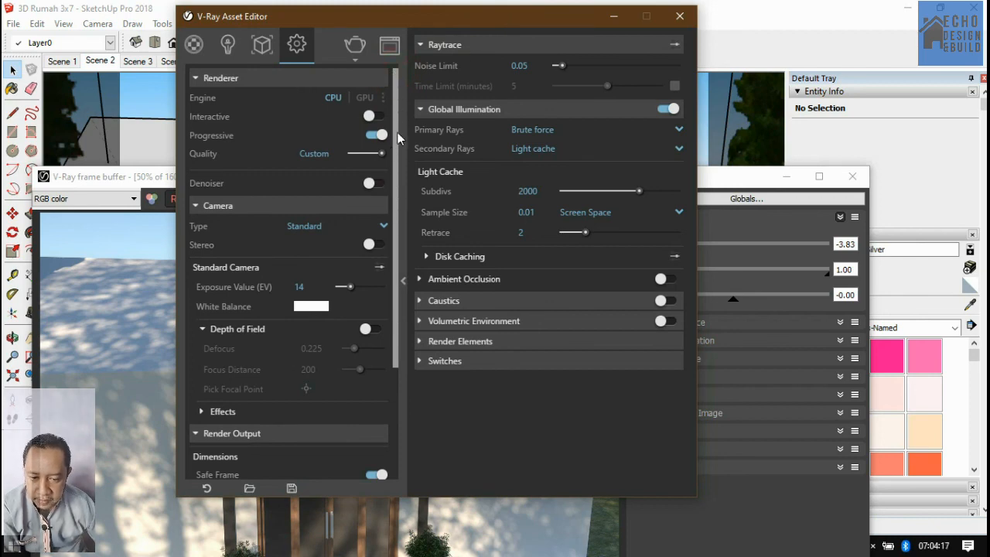
{"action": "left_click_drag", "start_coordinate": [398, 138], "coordinate": [406, 27]}
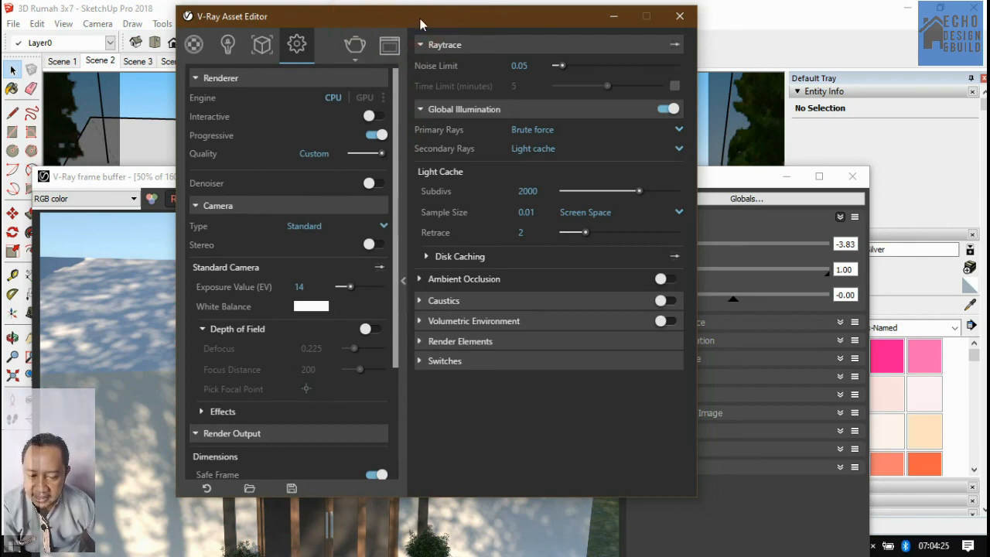
{"action": "mouse_move", "coordinate": [396, 76]}
{"action": "left_mouse_down"}
{"action": "mouse_move", "coordinate": [395, 258]}
{"action": "mouse_move", "coordinate": [390, 65]}
{"action": "left_mouse_up"}
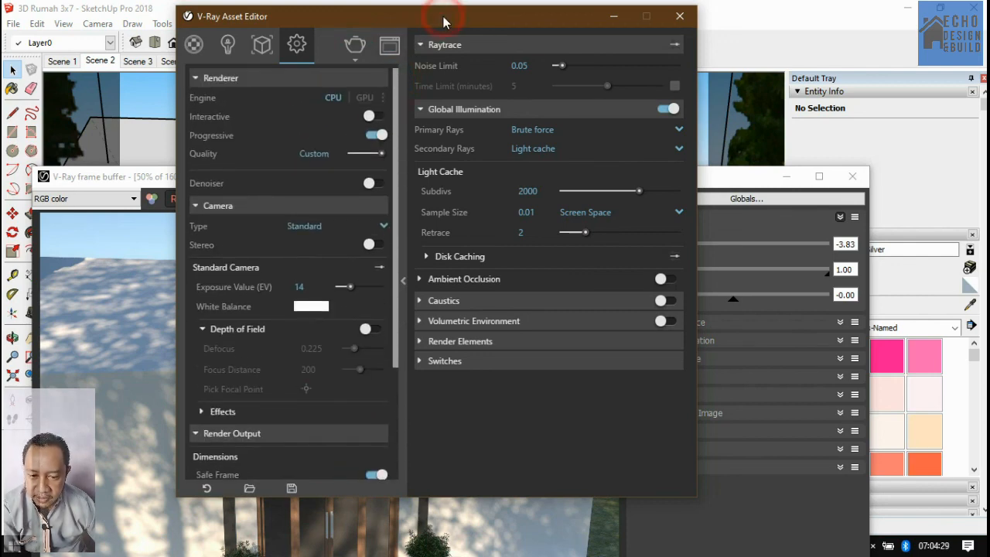